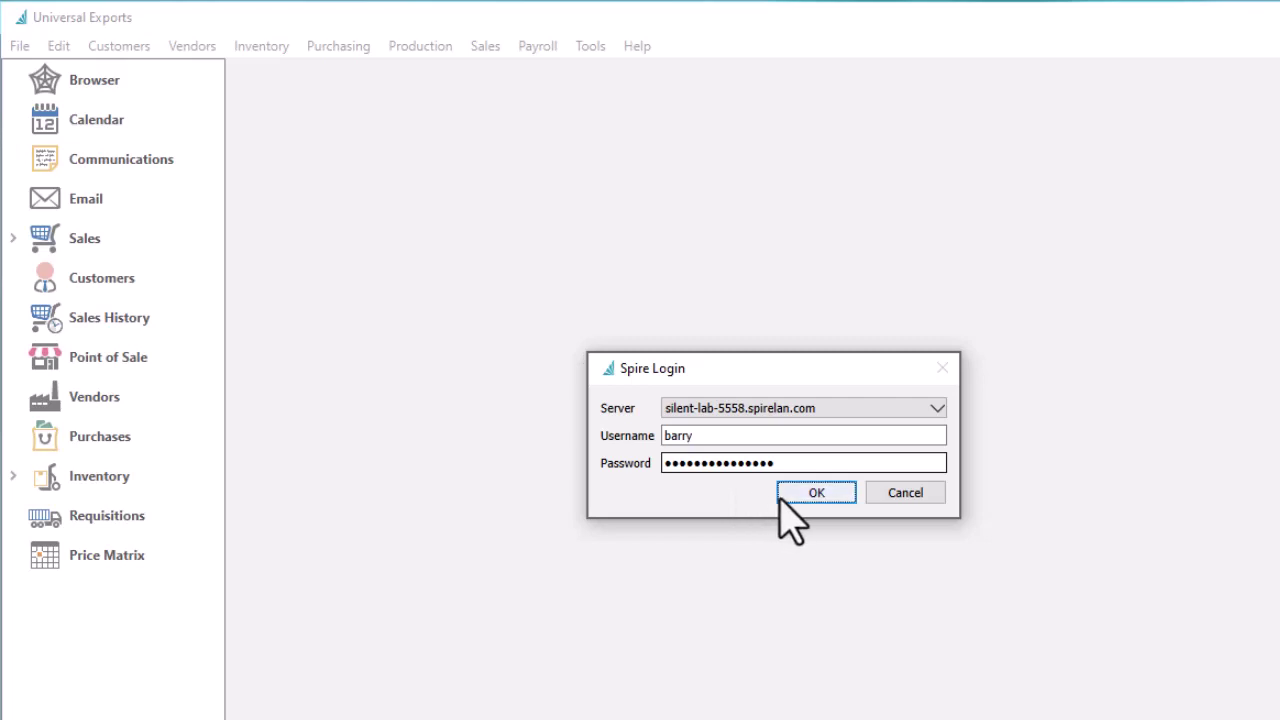
# - Log in to Universal Exports with the location set to TOR - Toronto
pyautogui.click(780, 499)
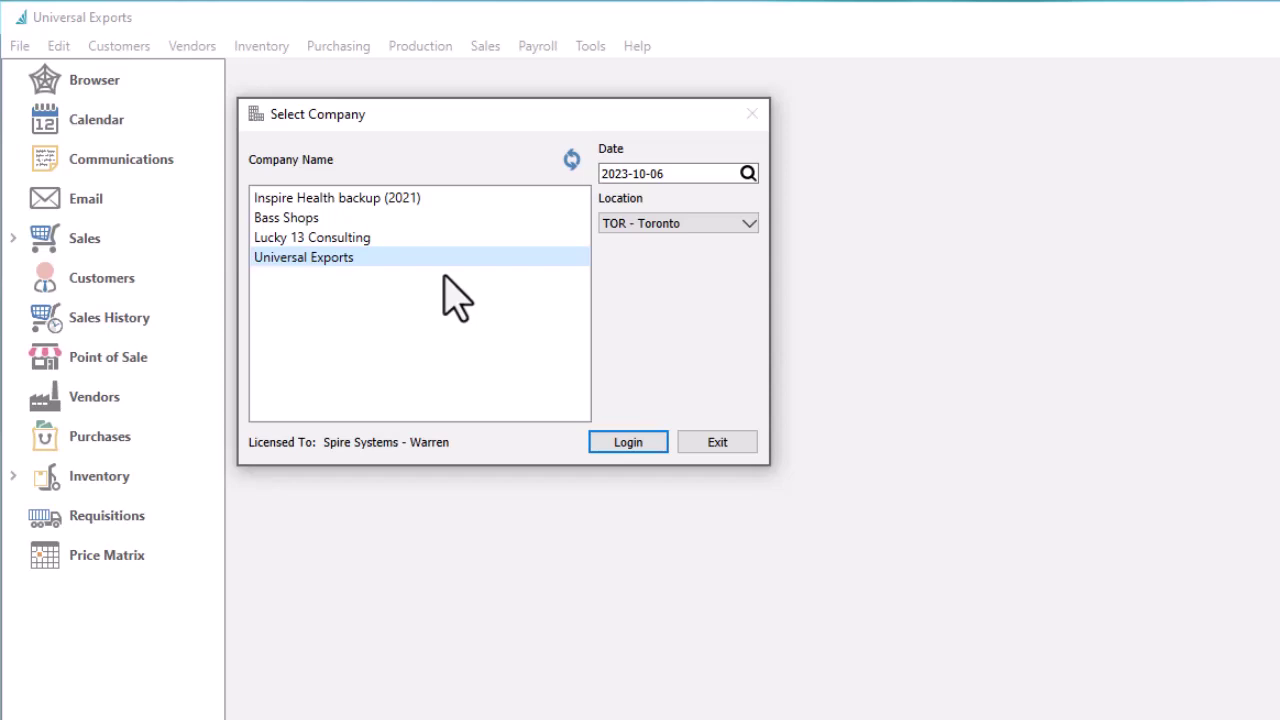
pyautogui.click(695, 229)
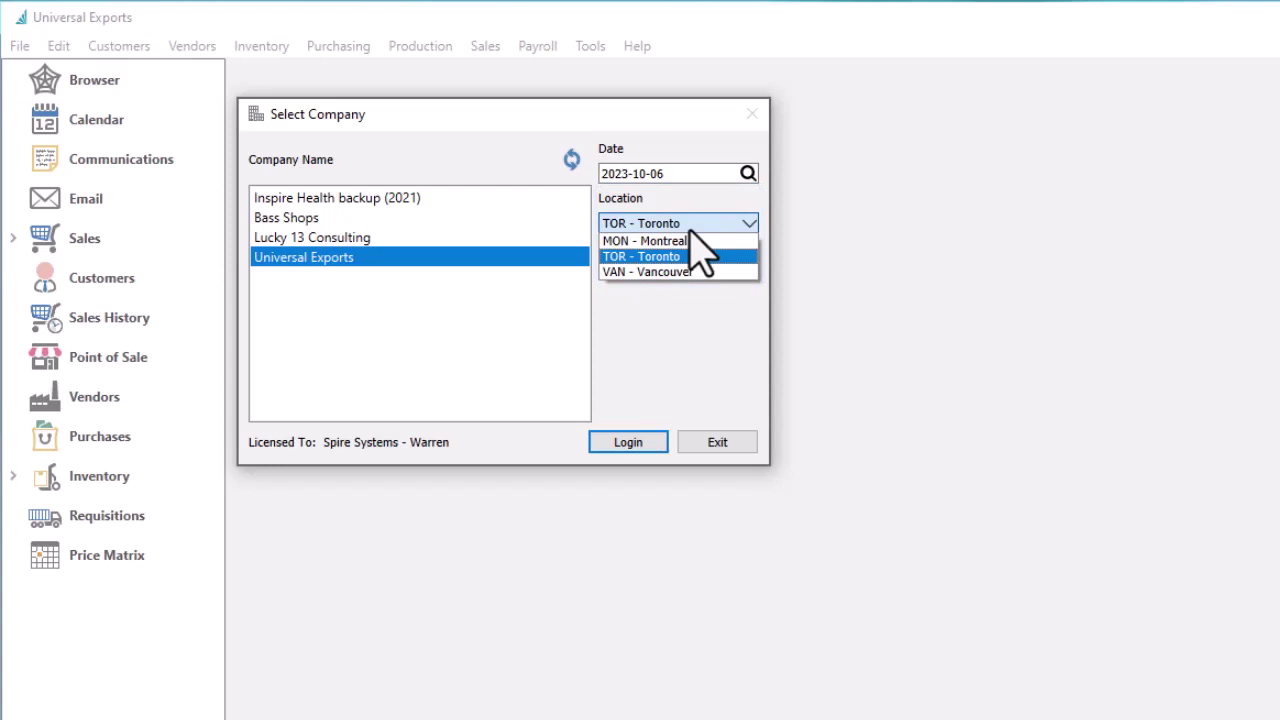
pyautogui.click(700, 254)
pyautogui.click(645, 447)
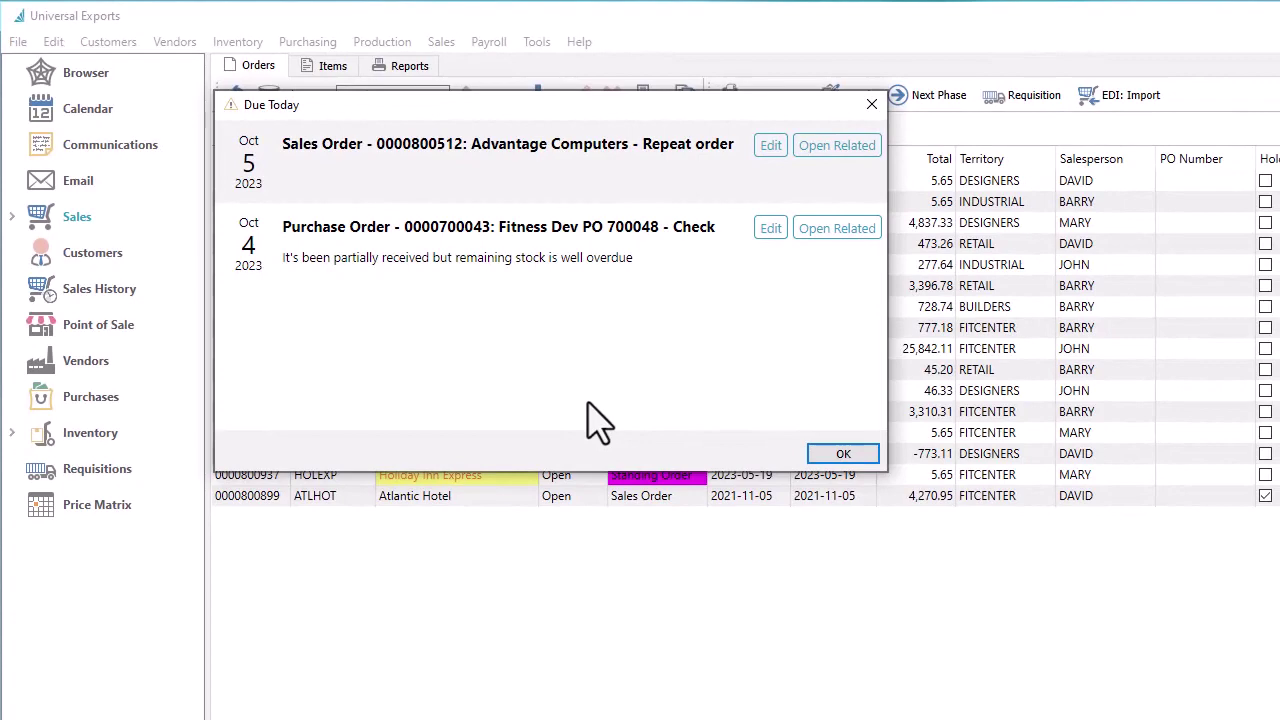
# - Mark the Fitness Dev PO 700048 - Check reminder completed and open its related purchase order
pyautogui.click(771, 238)
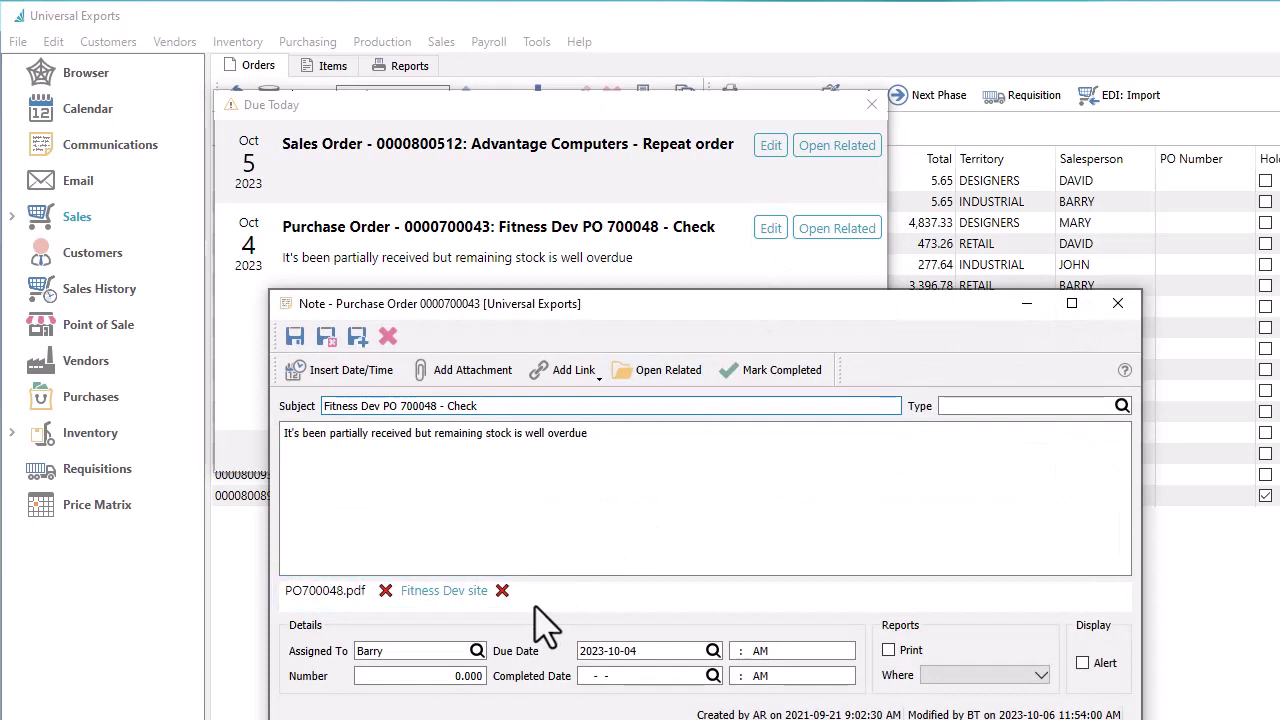
pyautogui.click(758, 385)
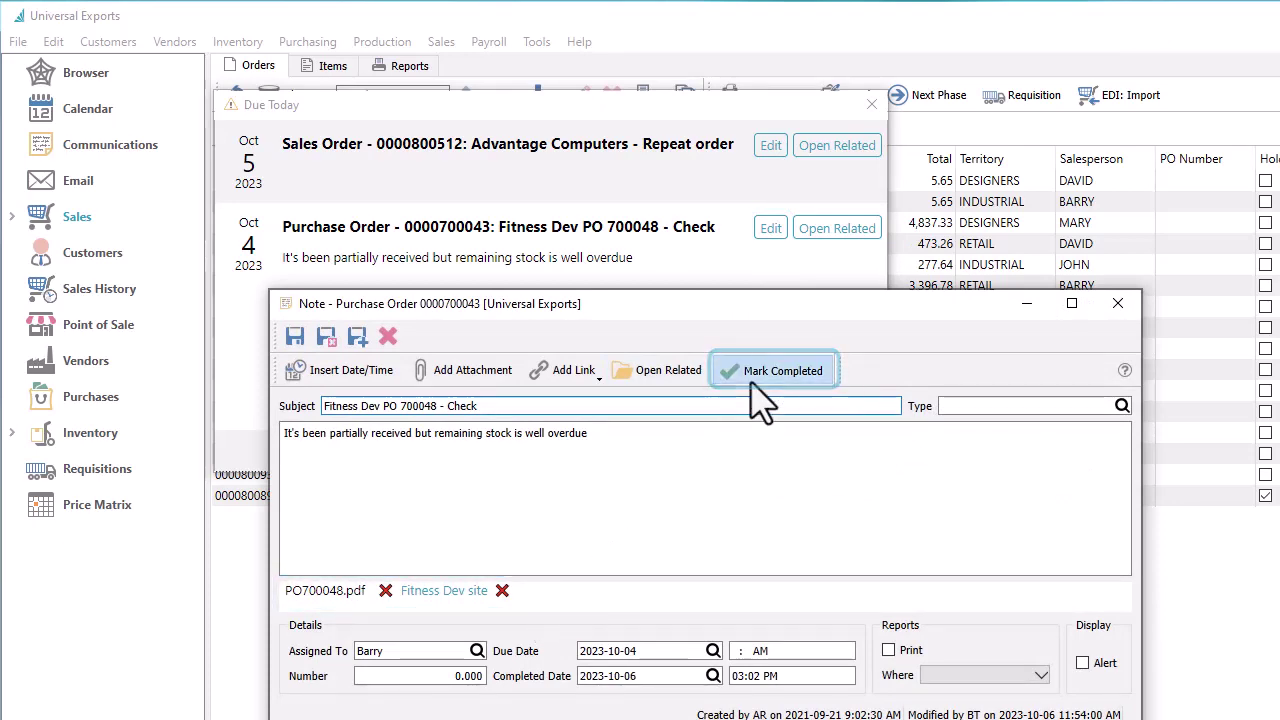
pyautogui.click(676, 382)
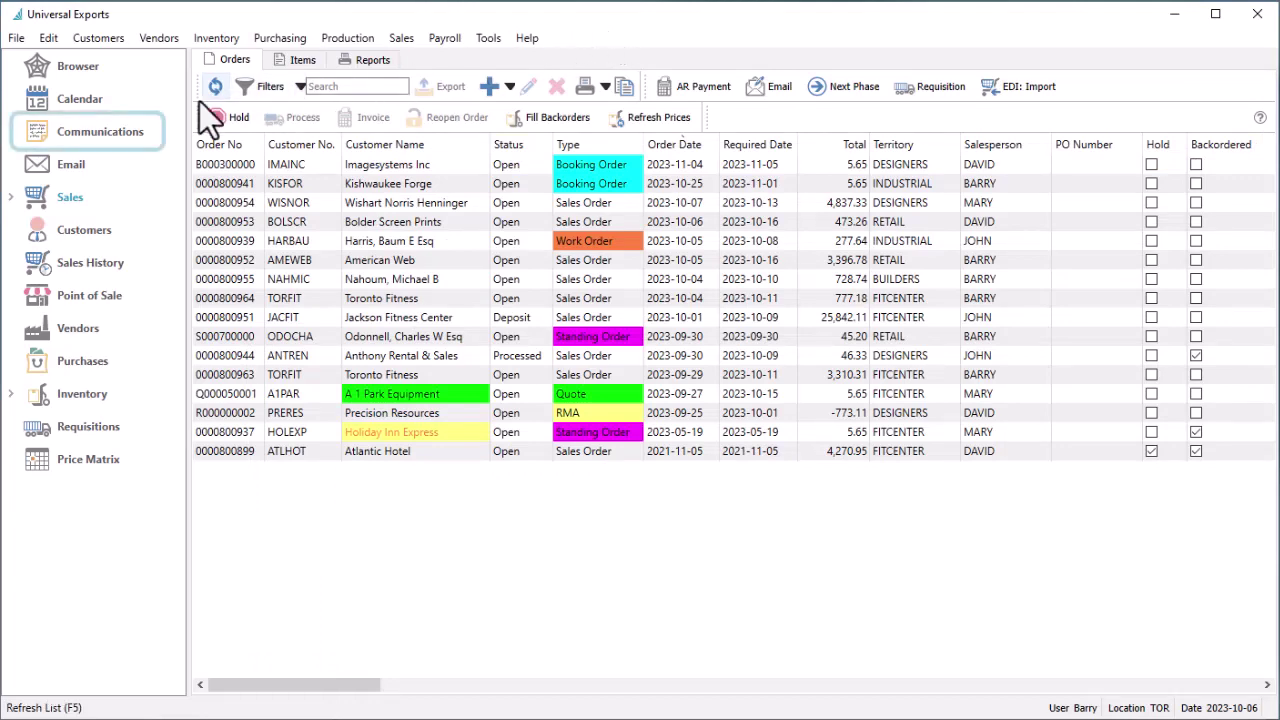
# - Apply the My notes filter to the Communications list
pyautogui.click(140, 132)
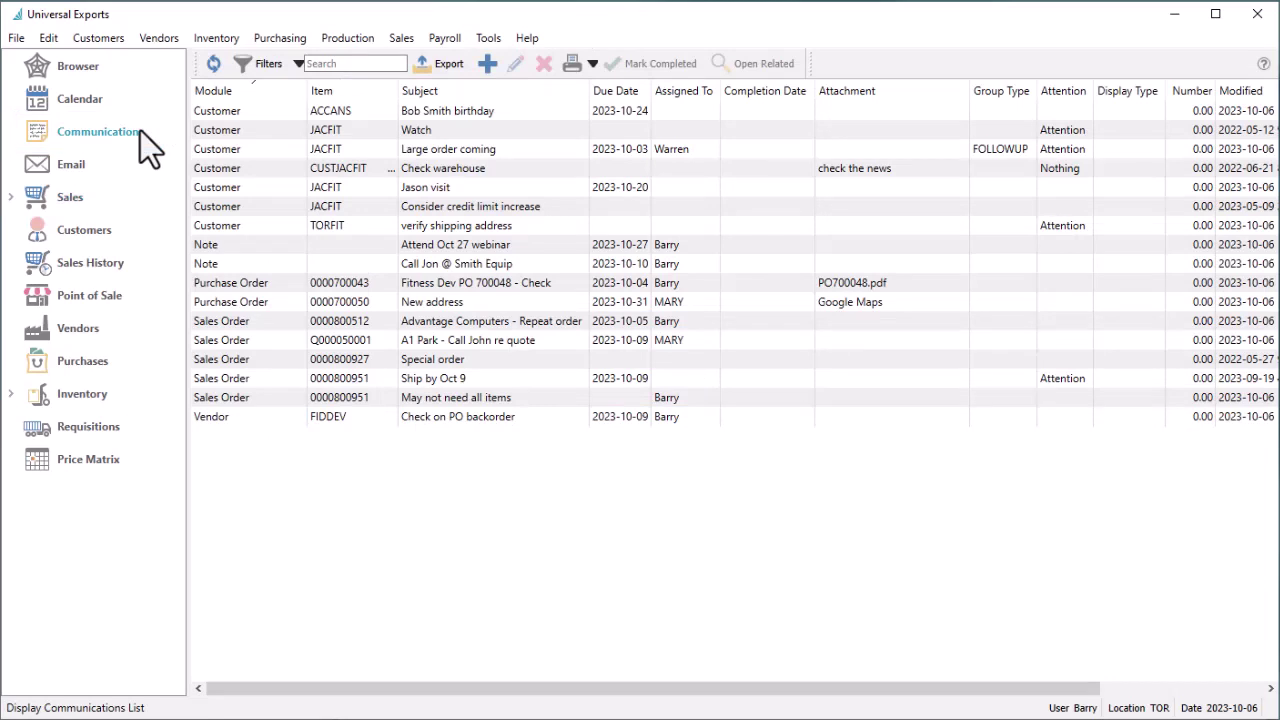
pyautogui.click(298, 64)
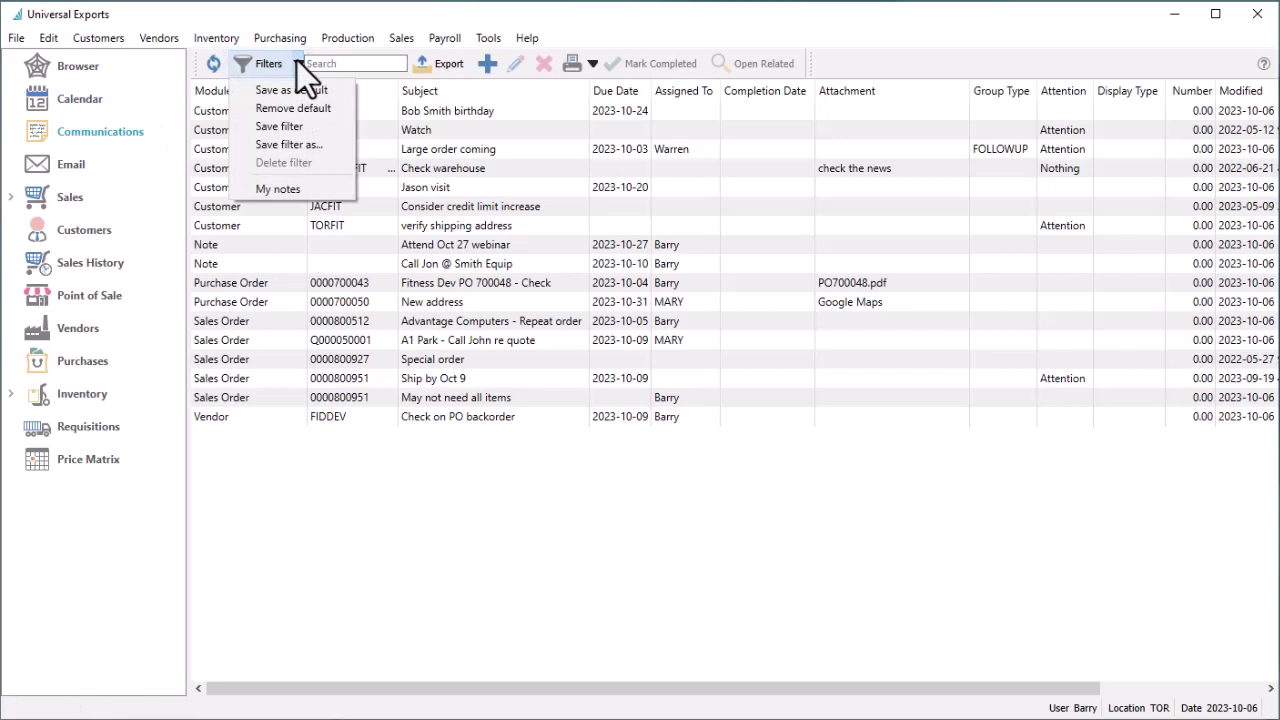
pyautogui.click(277, 189)
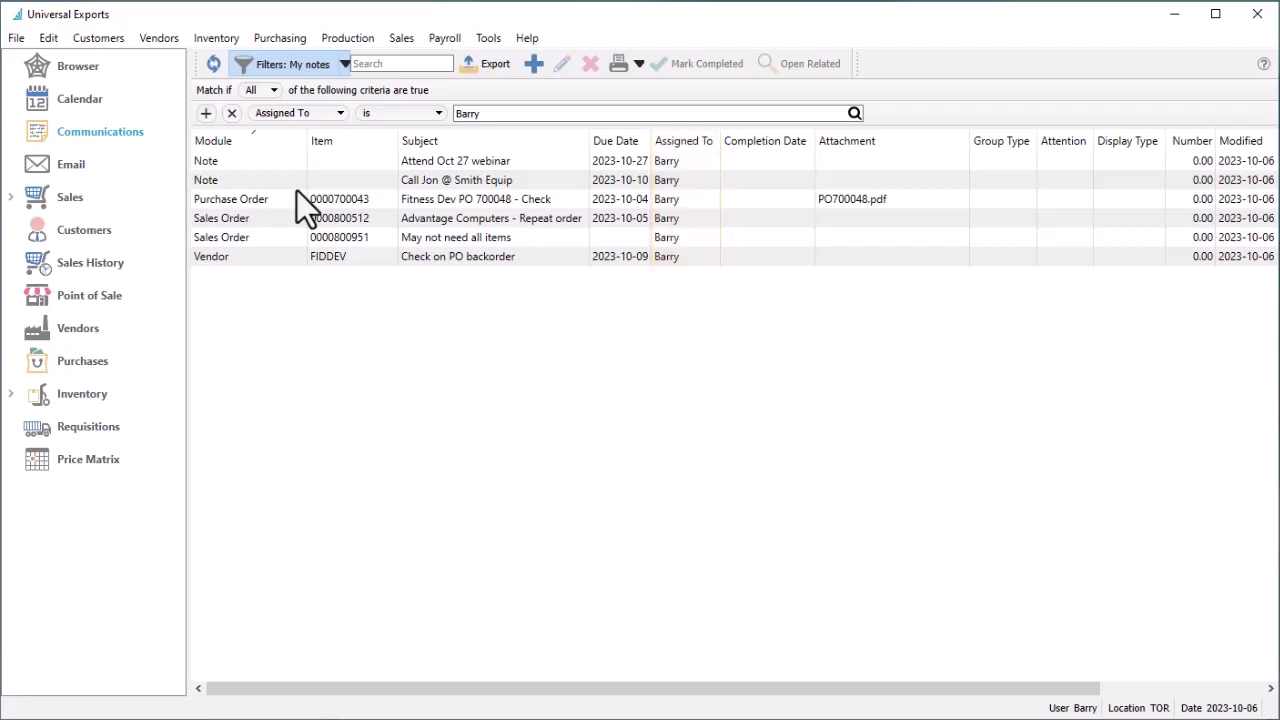
# - Tick the Ship by Oct 9 task as completed on October 9 in the calendar
pyautogui.click(108, 101)
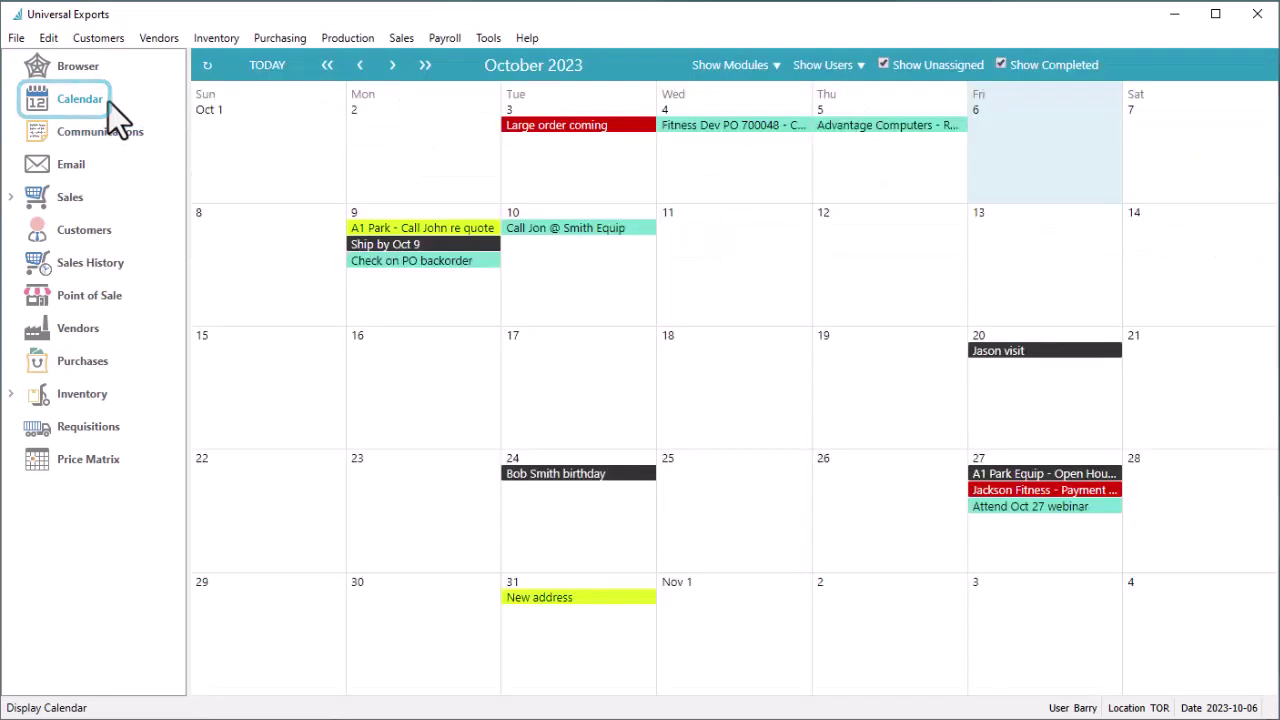
pyautogui.doubleClick(400, 222)
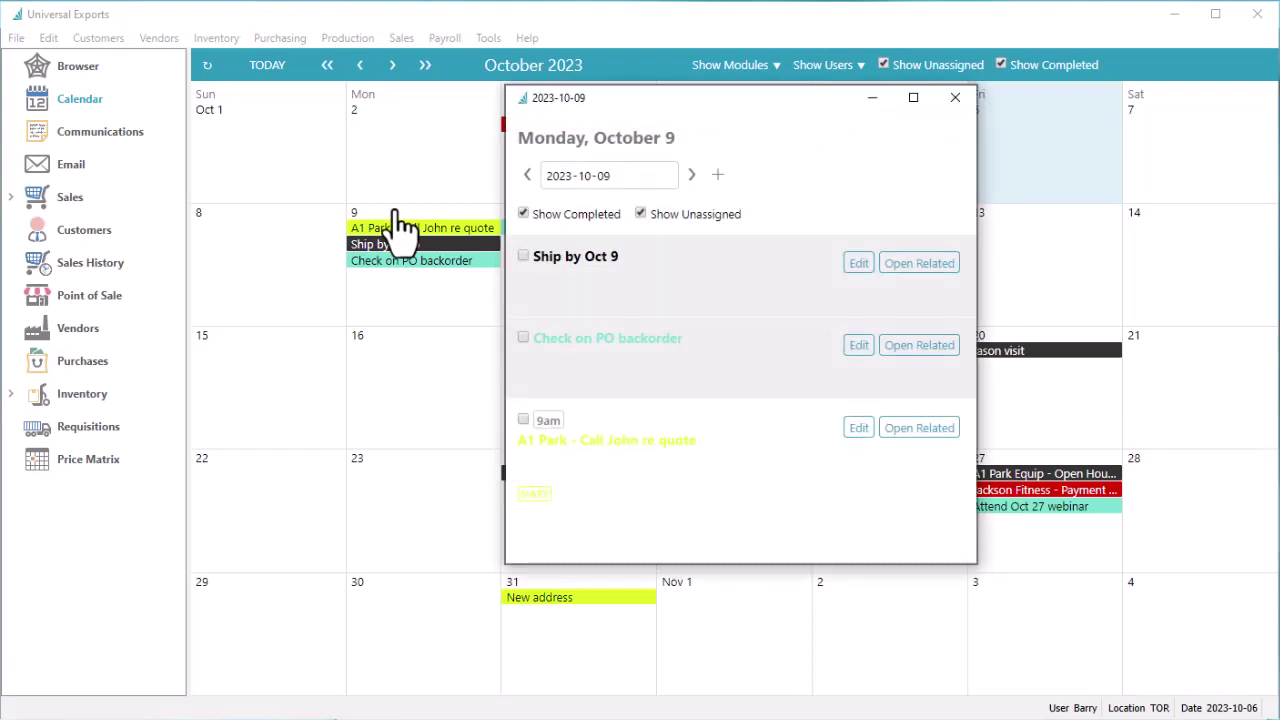
pyautogui.click(524, 257)
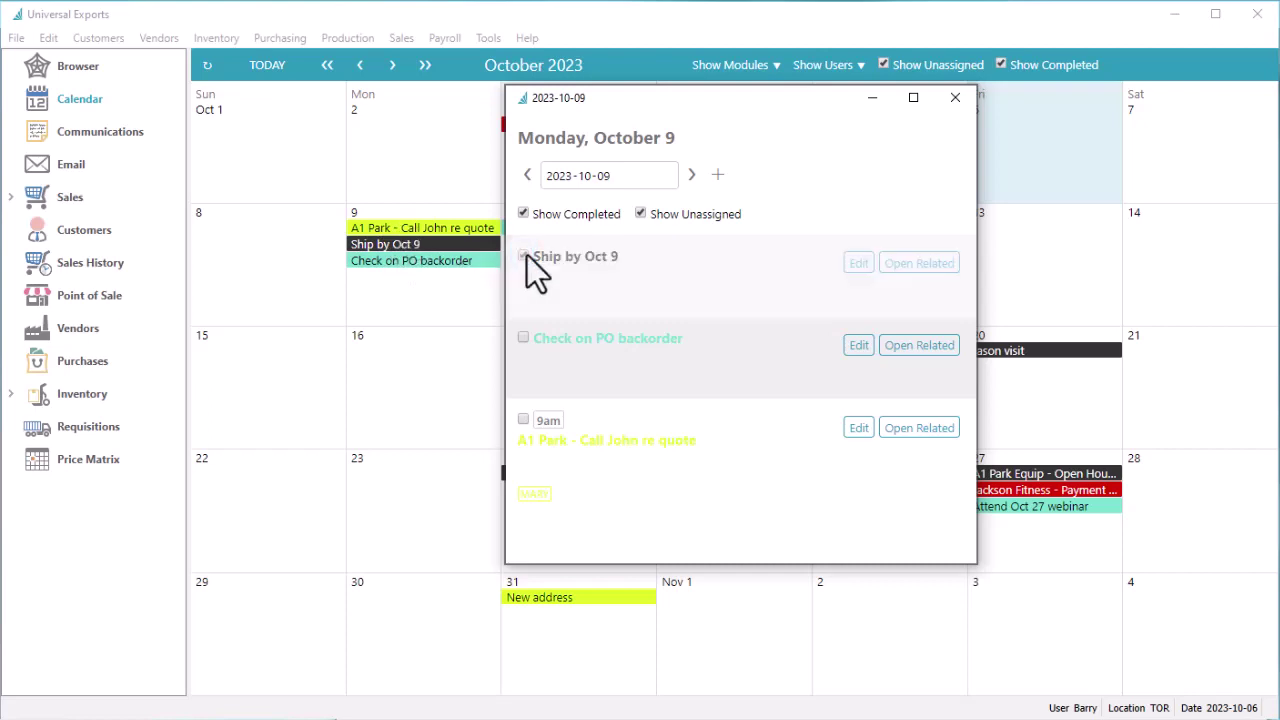
pyautogui.press('Escape')
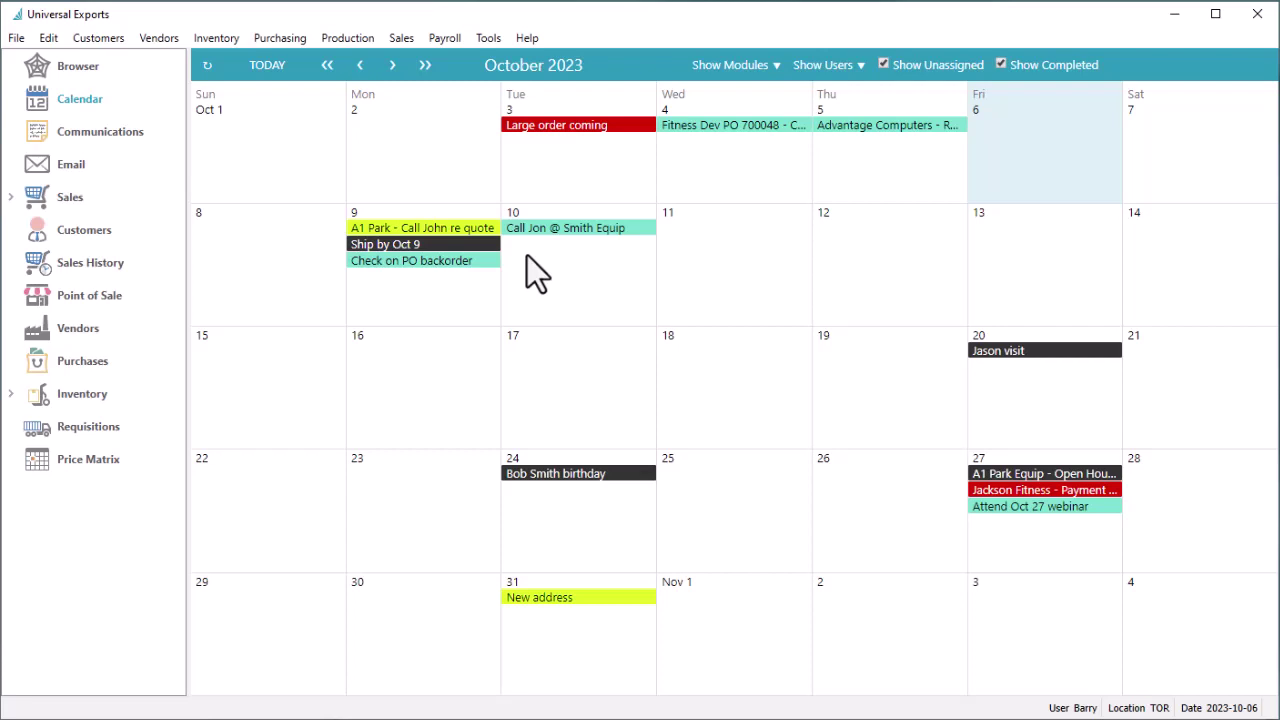
# - View the Gmail page in the built-in browser, then return to the Sales Orders list
pyautogui.click(112, 77)
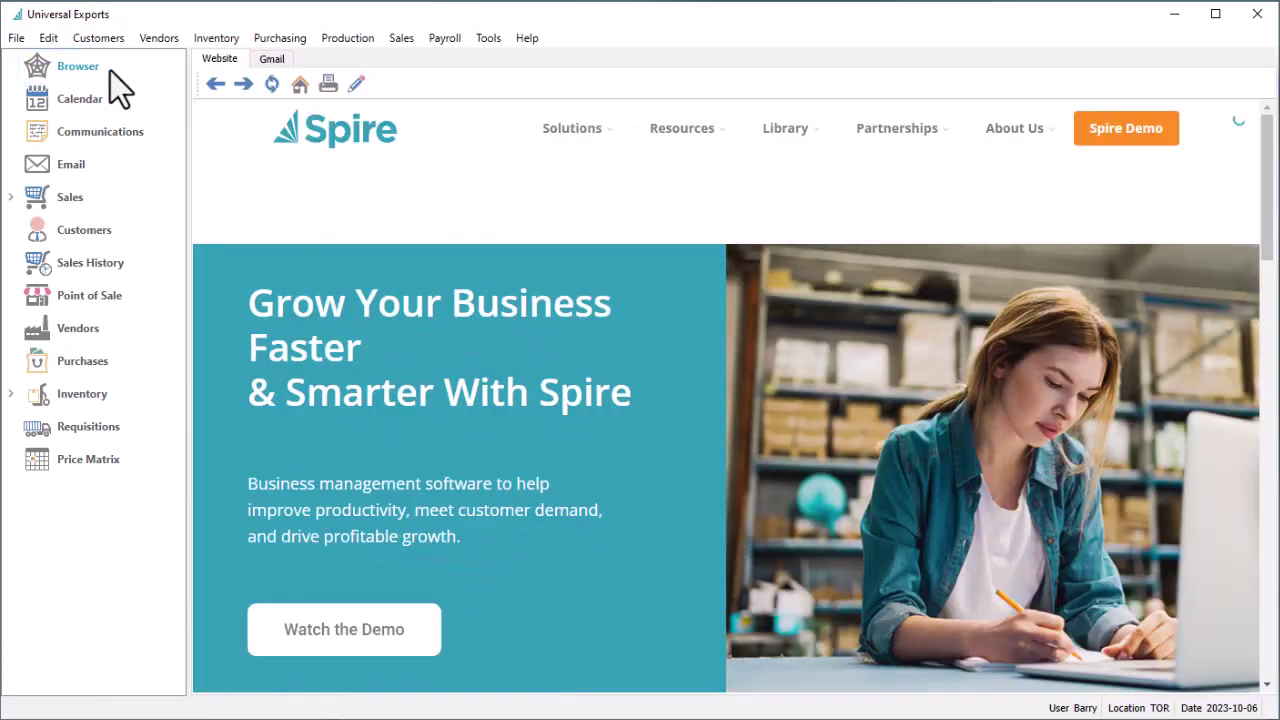
pyautogui.click(272, 68)
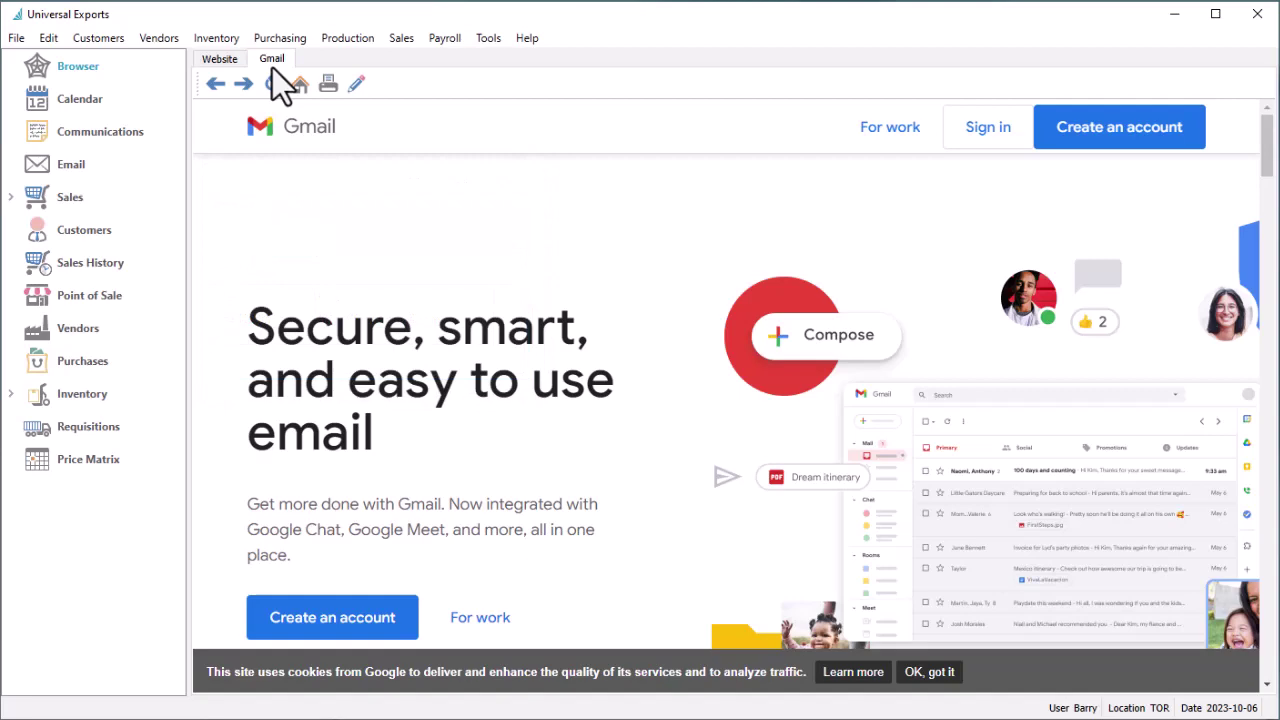
pyautogui.click(106, 195)
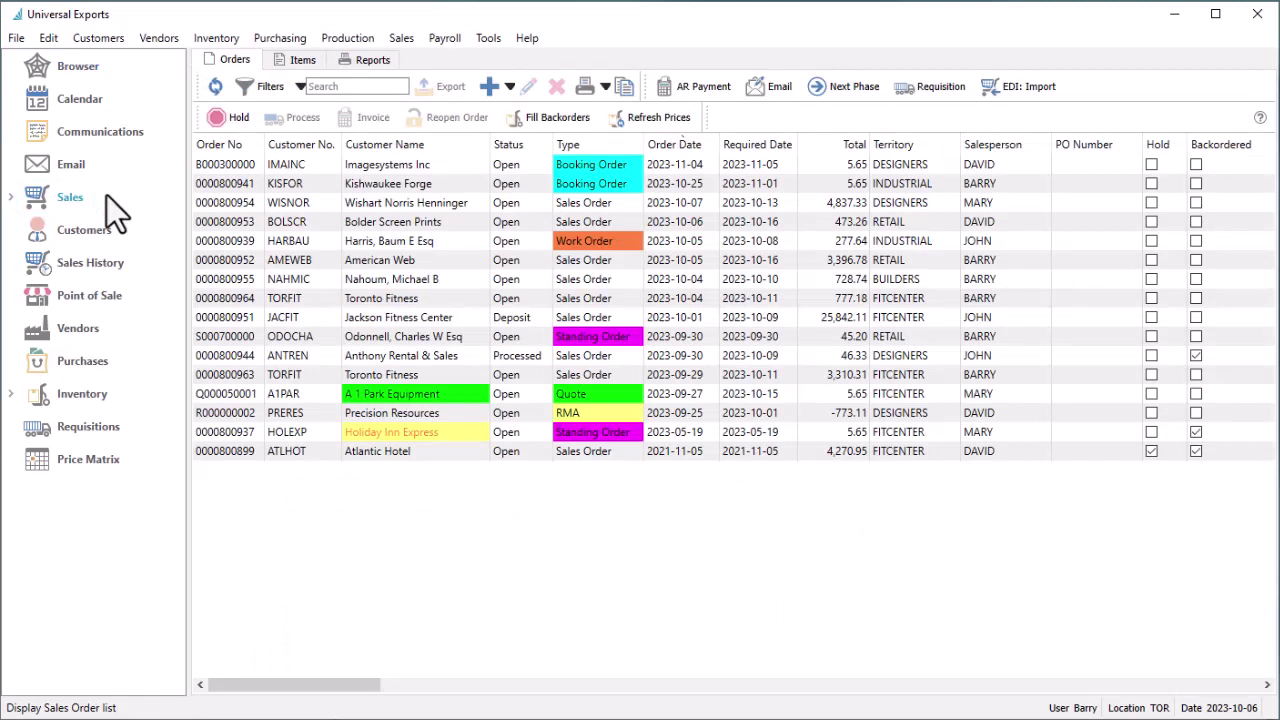
# - Show a Phase column after Salesperson and hide PO Number in the orders grid
pyautogui.rightClick(438, 143)
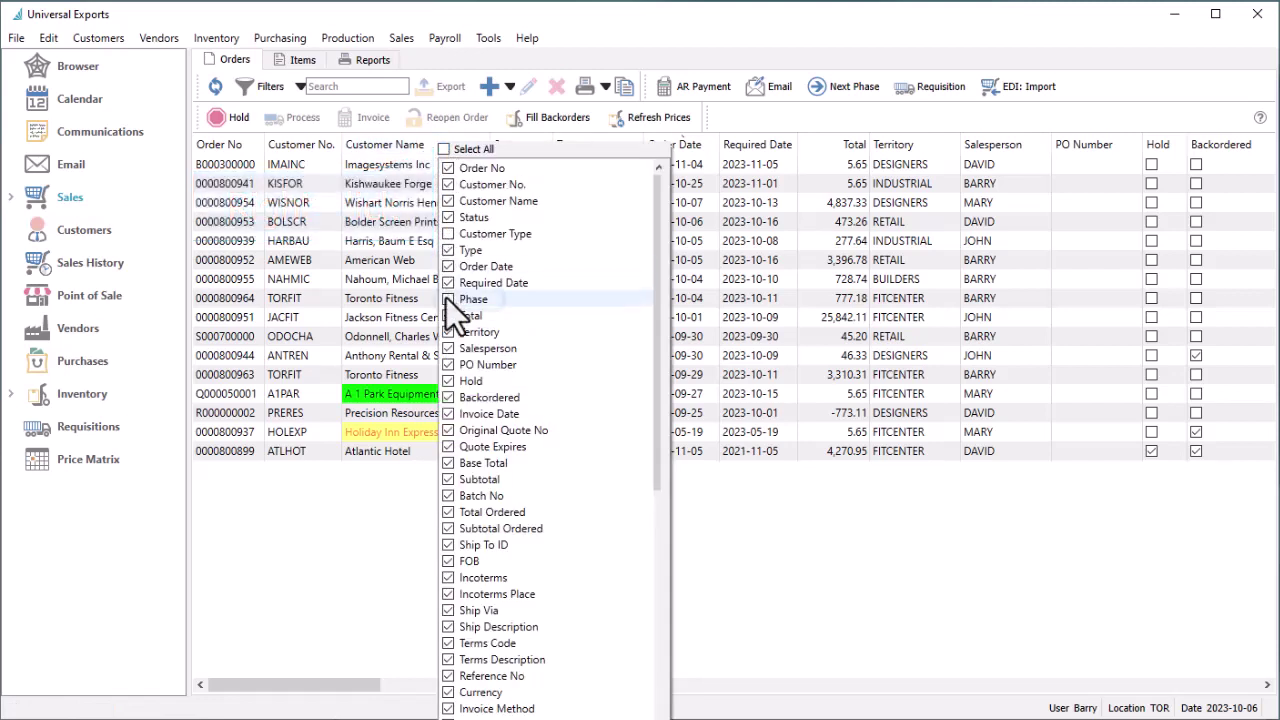
pyautogui.click(448, 299)
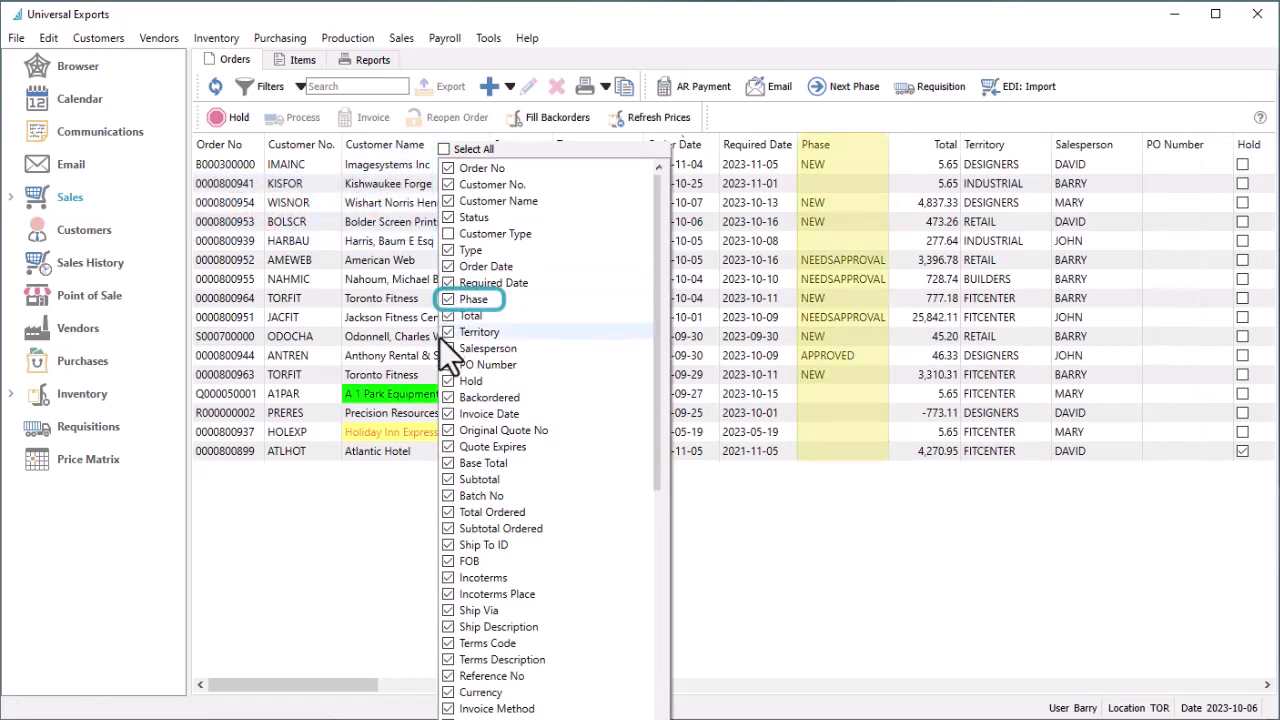
pyautogui.click(448, 397)
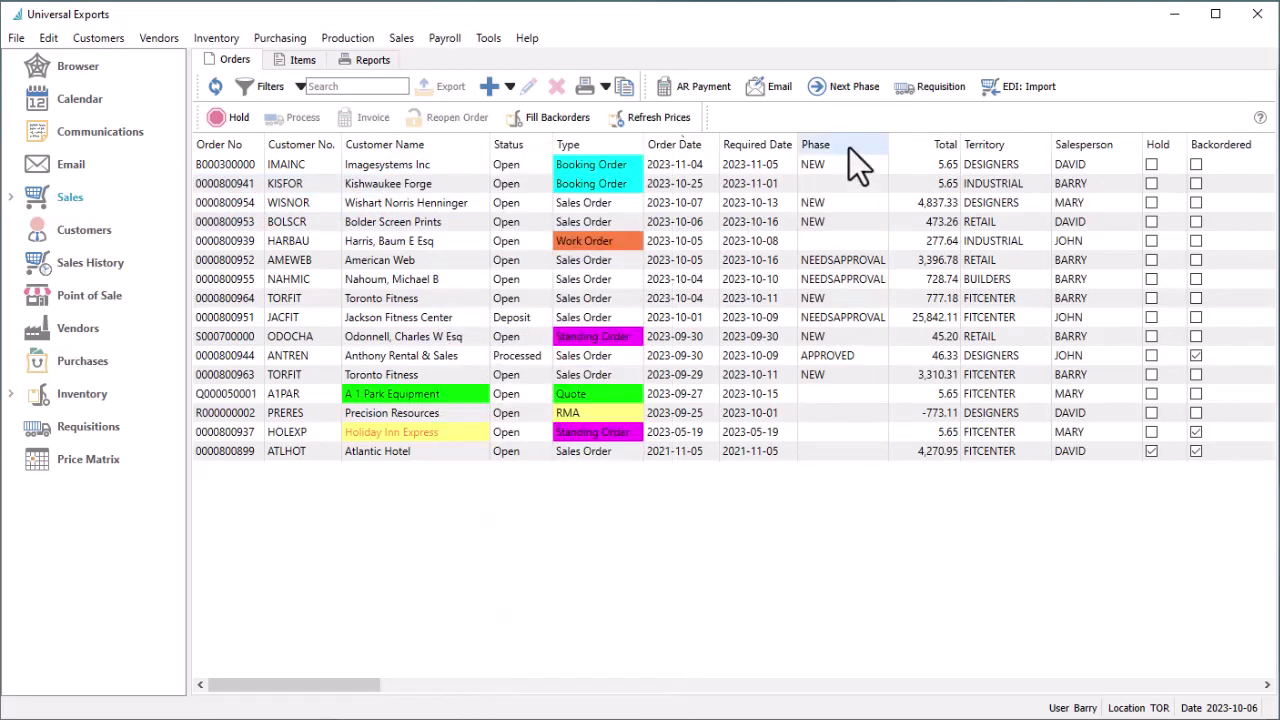
pyautogui.moveTo(849, 148); pyautogui.dragTo(1148, 132)
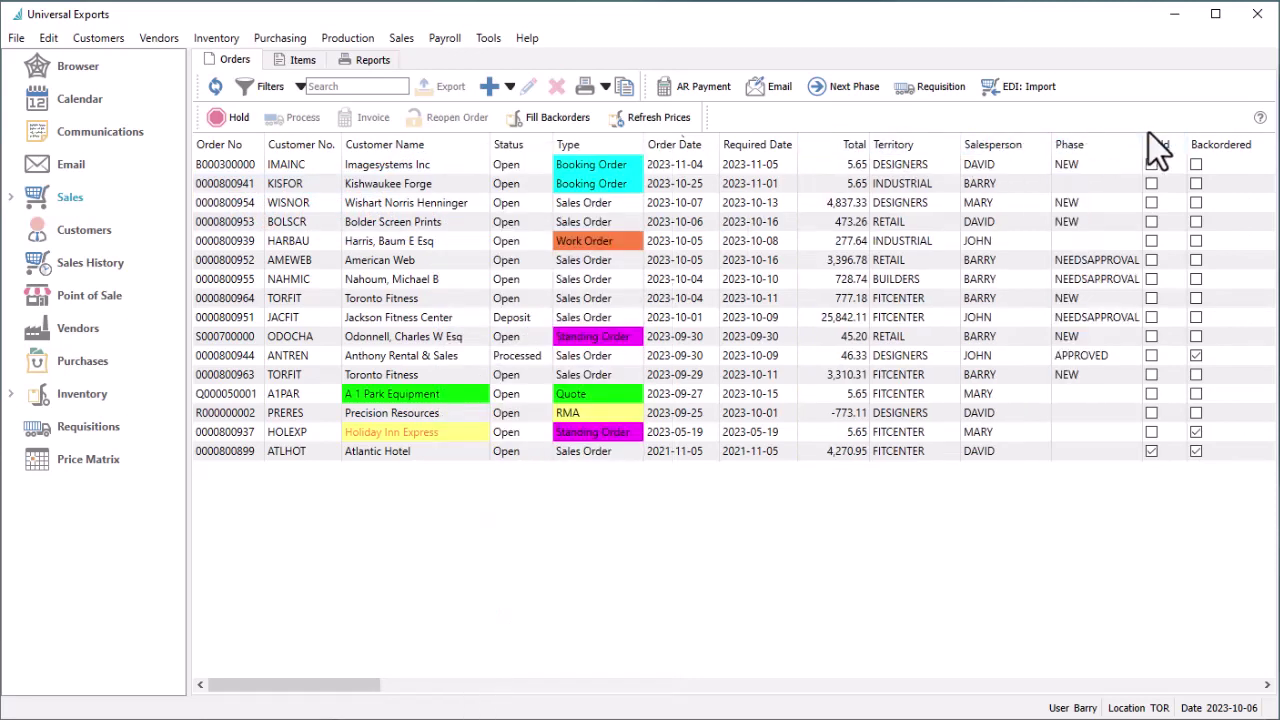
pyautogui.click(513, 94)
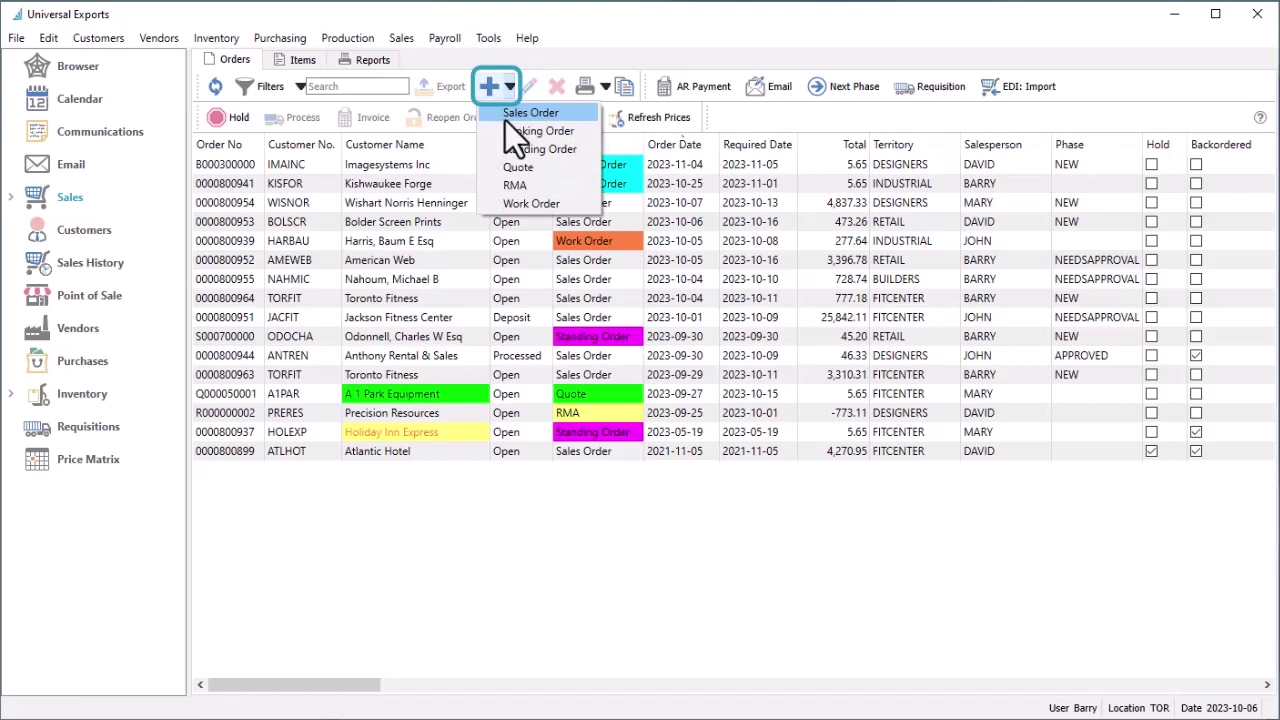
pyautogui.click(505, 118)
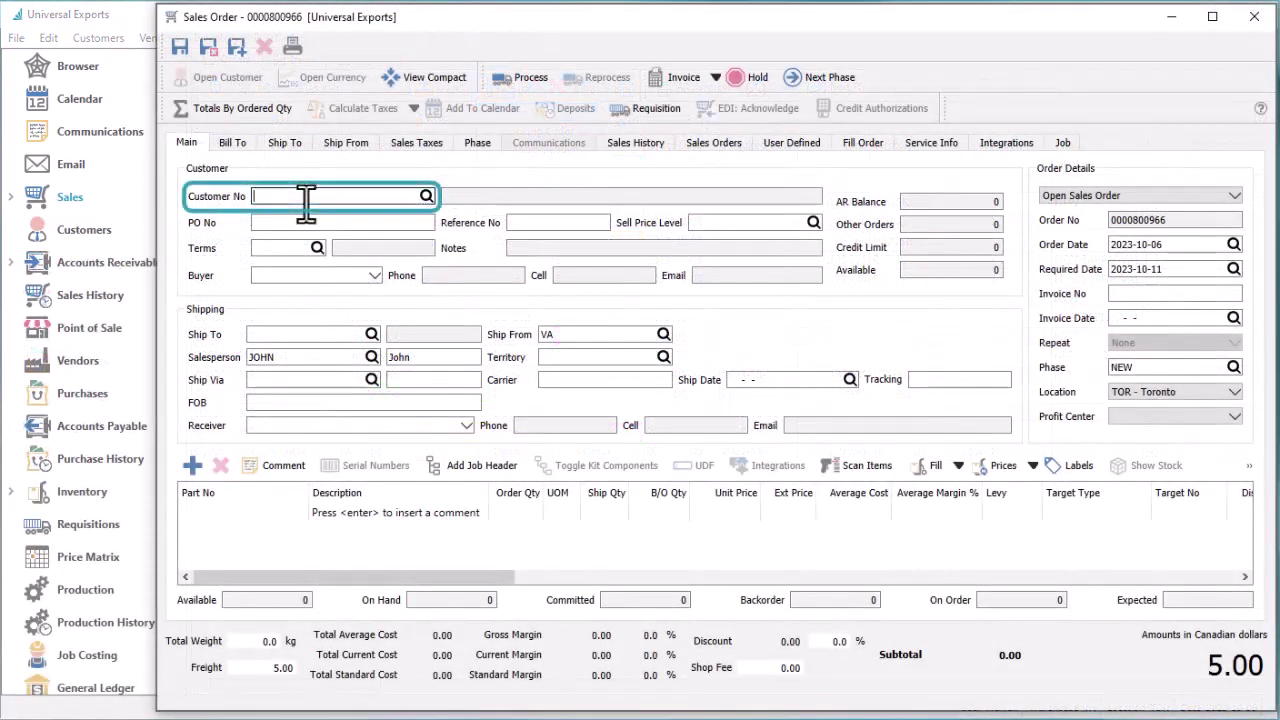
pyautogui.write('TOR')
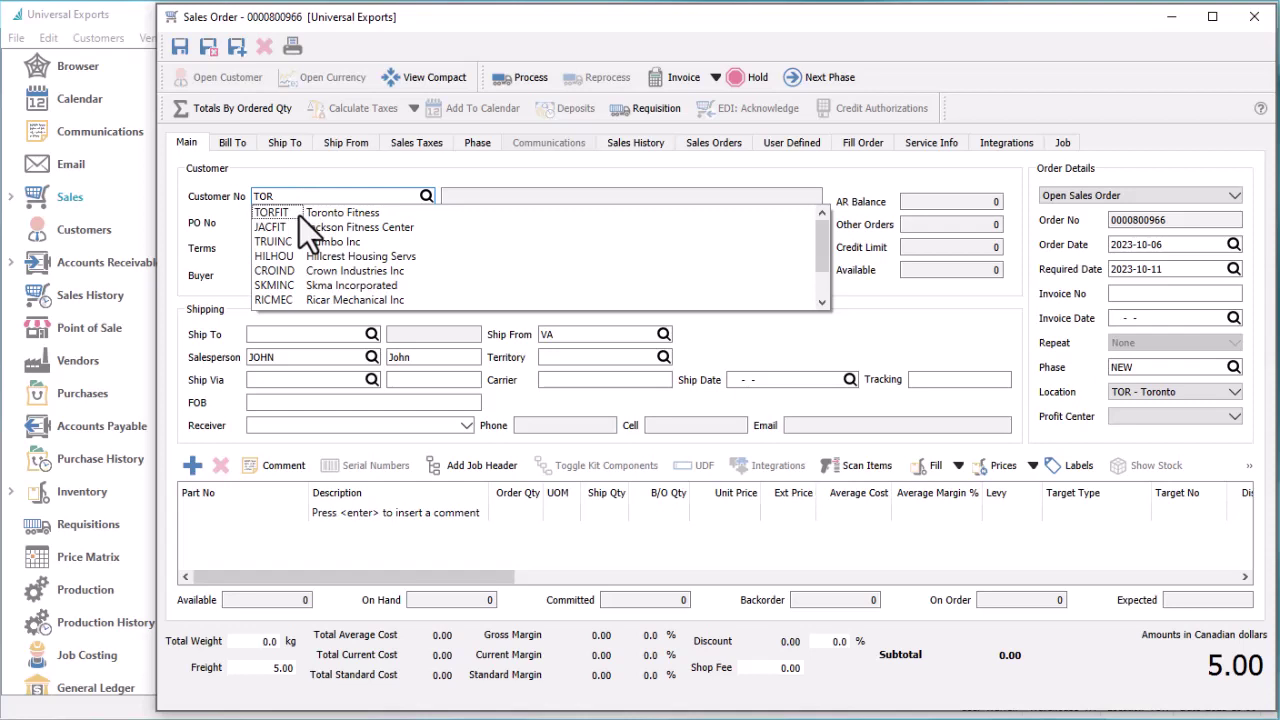
pyautogui.click(299, 216)
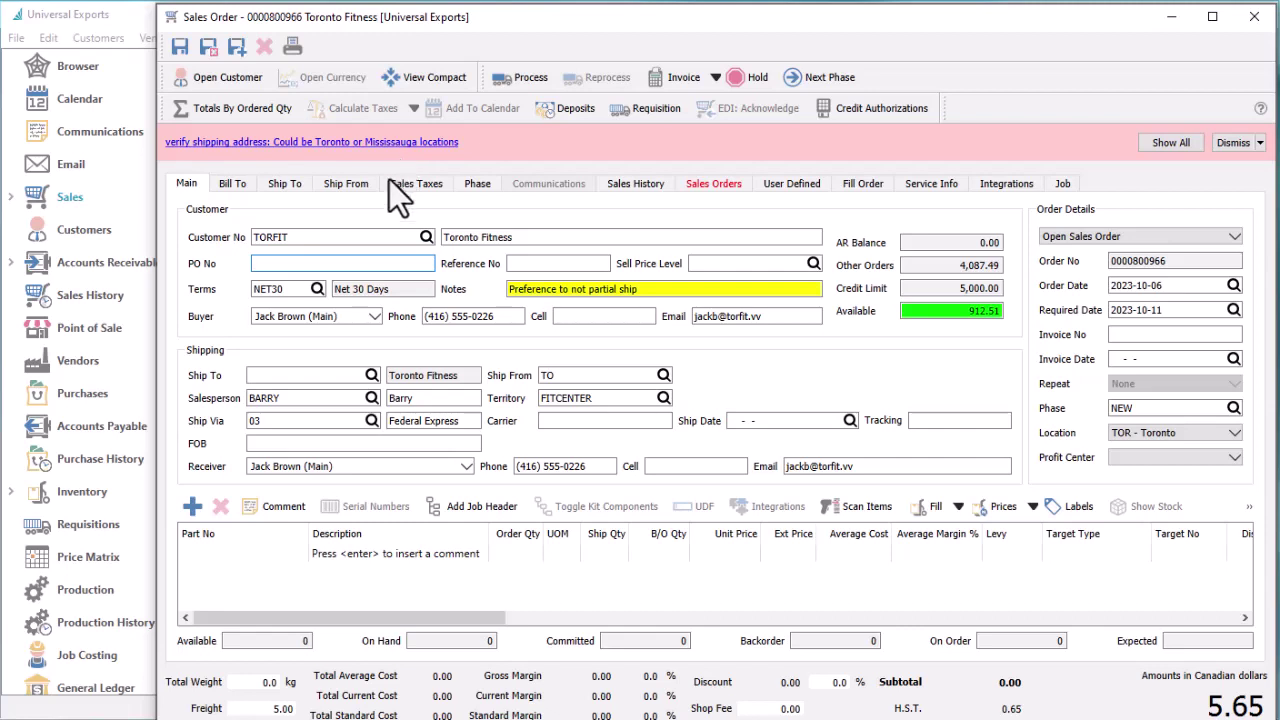
pyautogui.click(285, 554)
# - Add 2 ACME Medicine Balls (ACMFITMB) at 55.00 to the order
pyautogui.write('ACM')
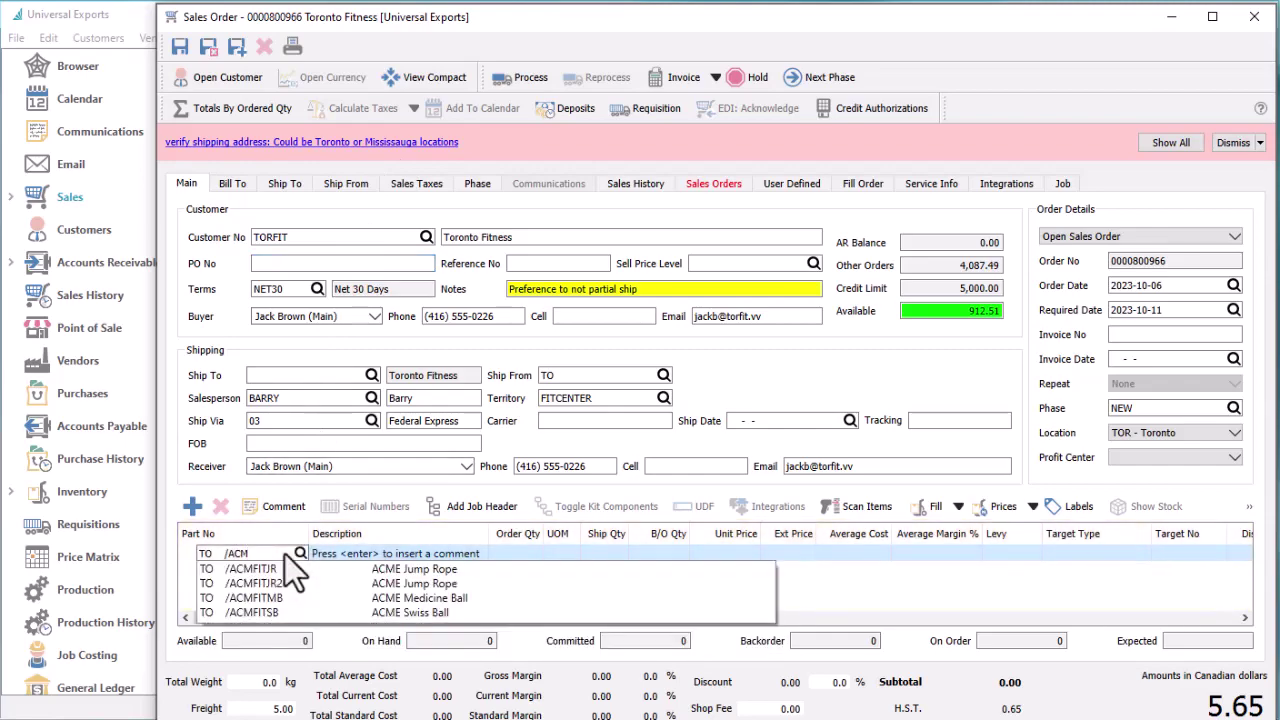
pyautogui.press('Down')
pyautogui.press('Down')
pyautogui.press('Down')
pyautogui.press('Return')
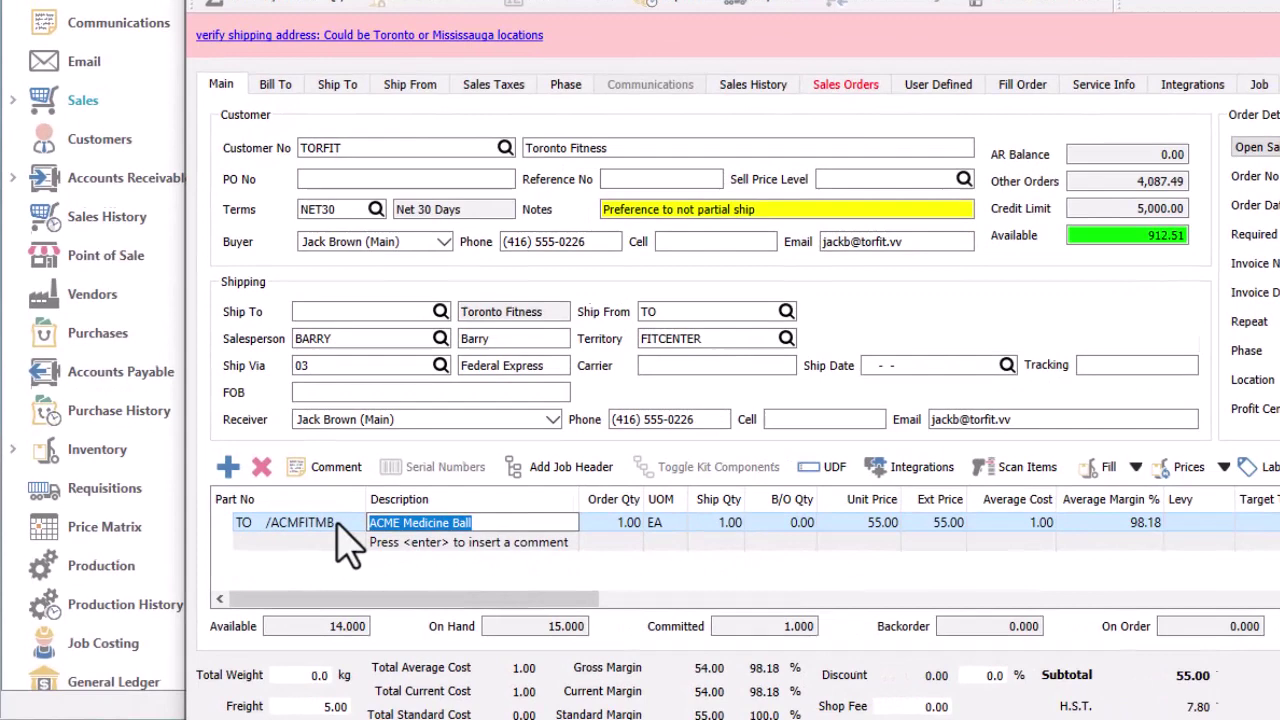
pyautogui.press('Tab')
pyautogui.write('2')
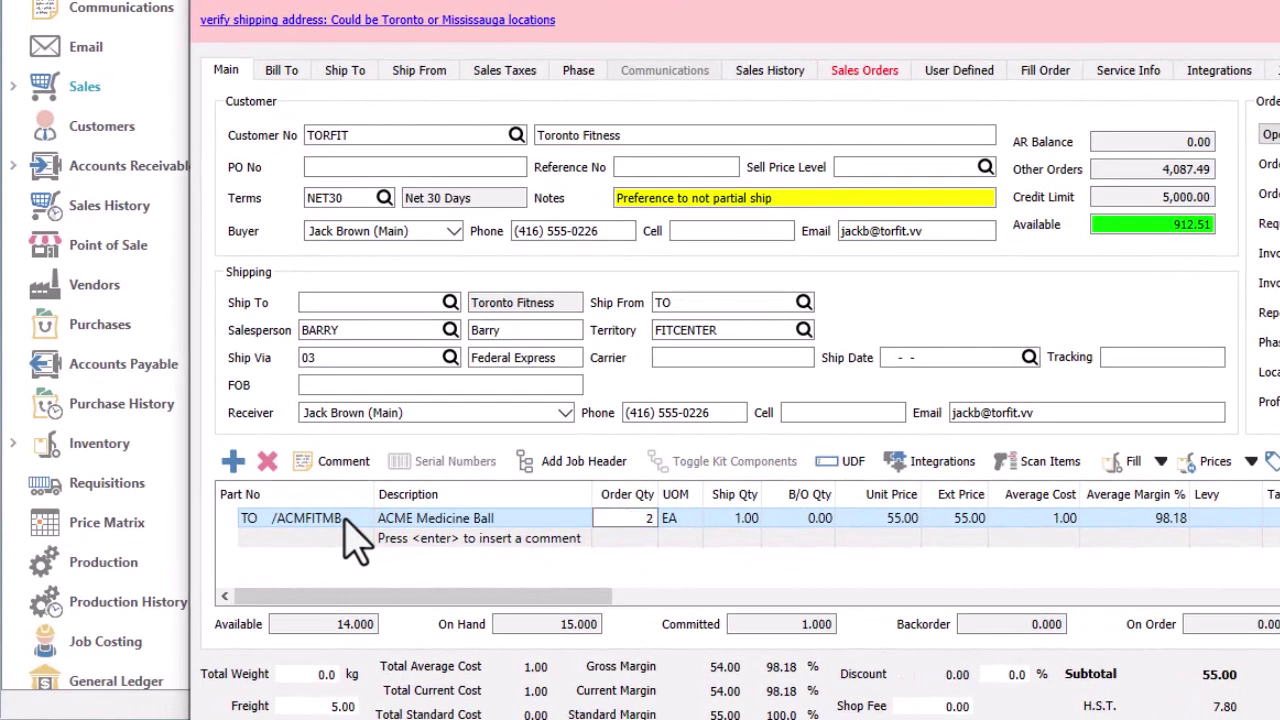
pyautogui.press('Tab')
pyautogui.press('Tab')
pyautogui.press('Tab')
pyautogui.press('Tab')
pyautogui.press('Tab')
pyautogui.press('Tab')
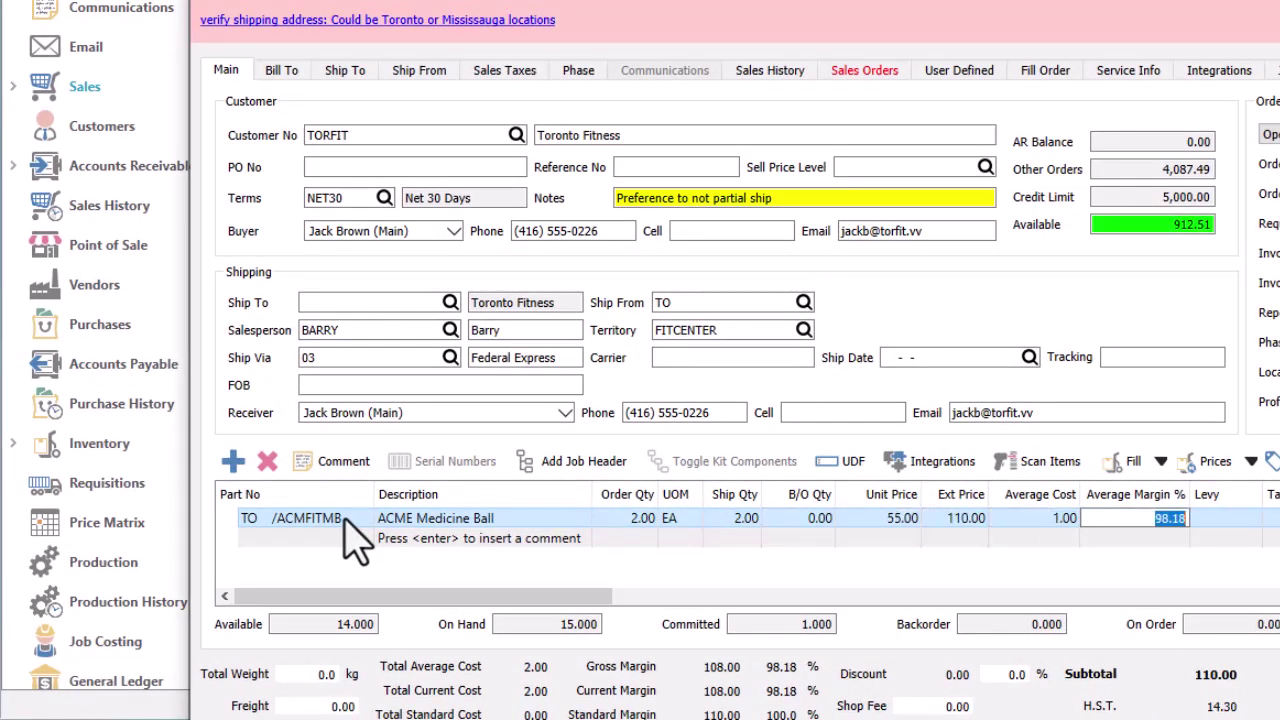
# - Apply the Eco fee 10% levy to the Medicine Ball line
pyautogui.press('F9')
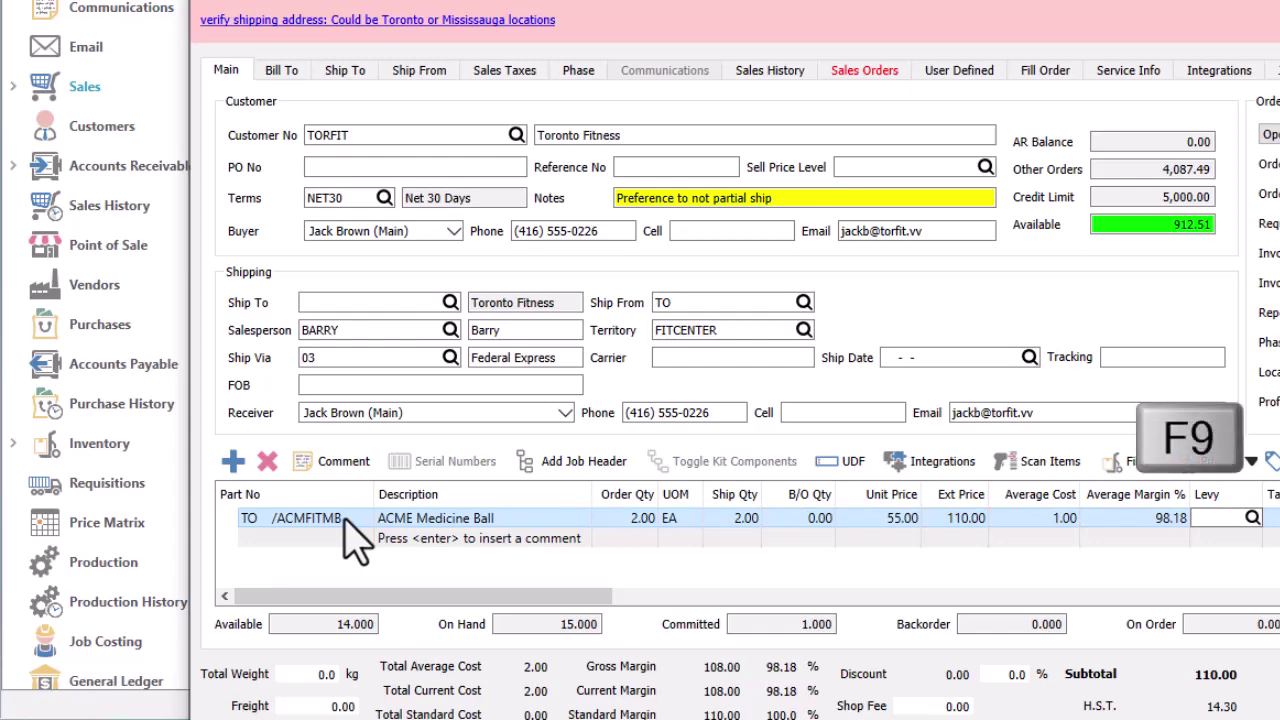
pyautogui.press('Down')
pyautogui.press('Down')
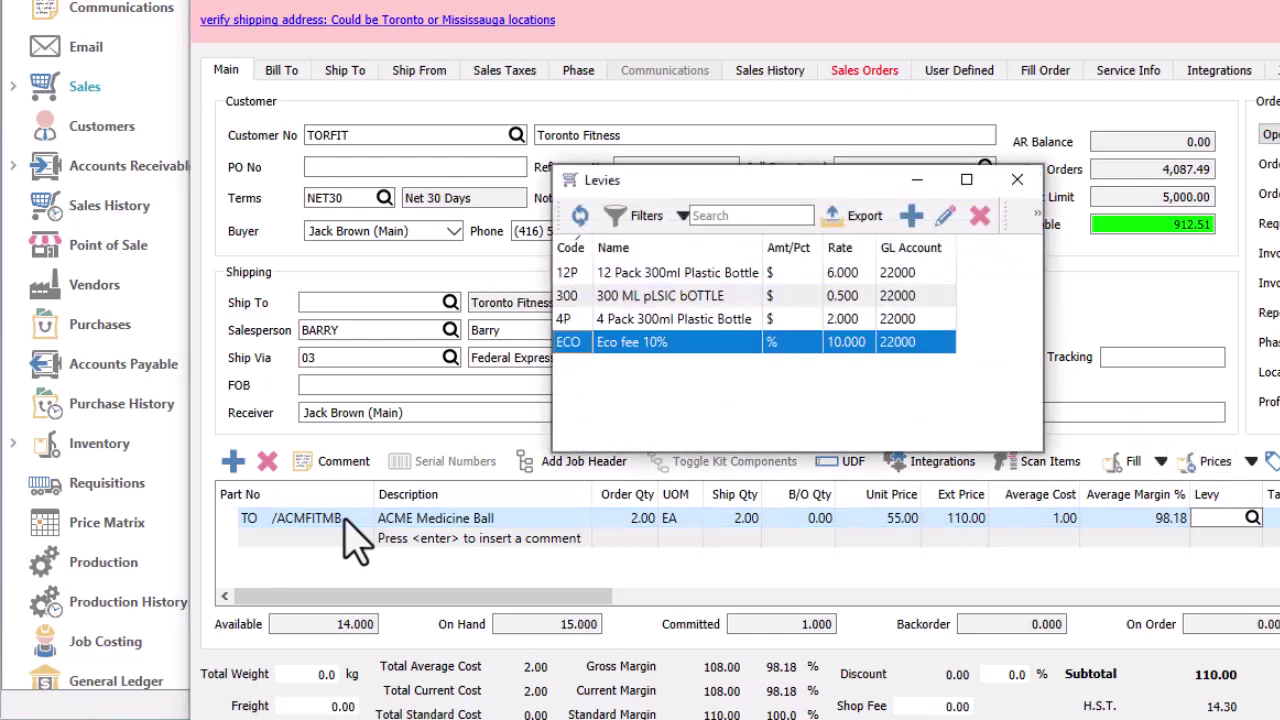
pyautogui.press('Return')
pyautogui.press('Return')
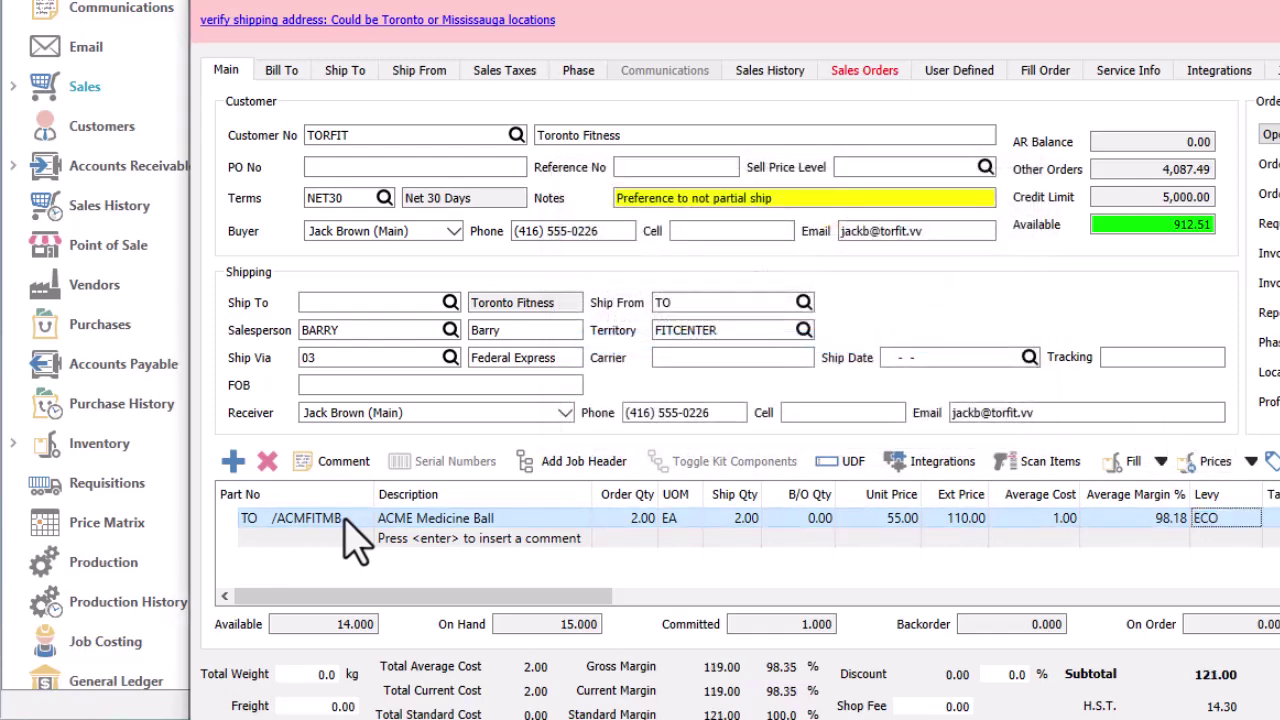
pyautogui.press('Return')
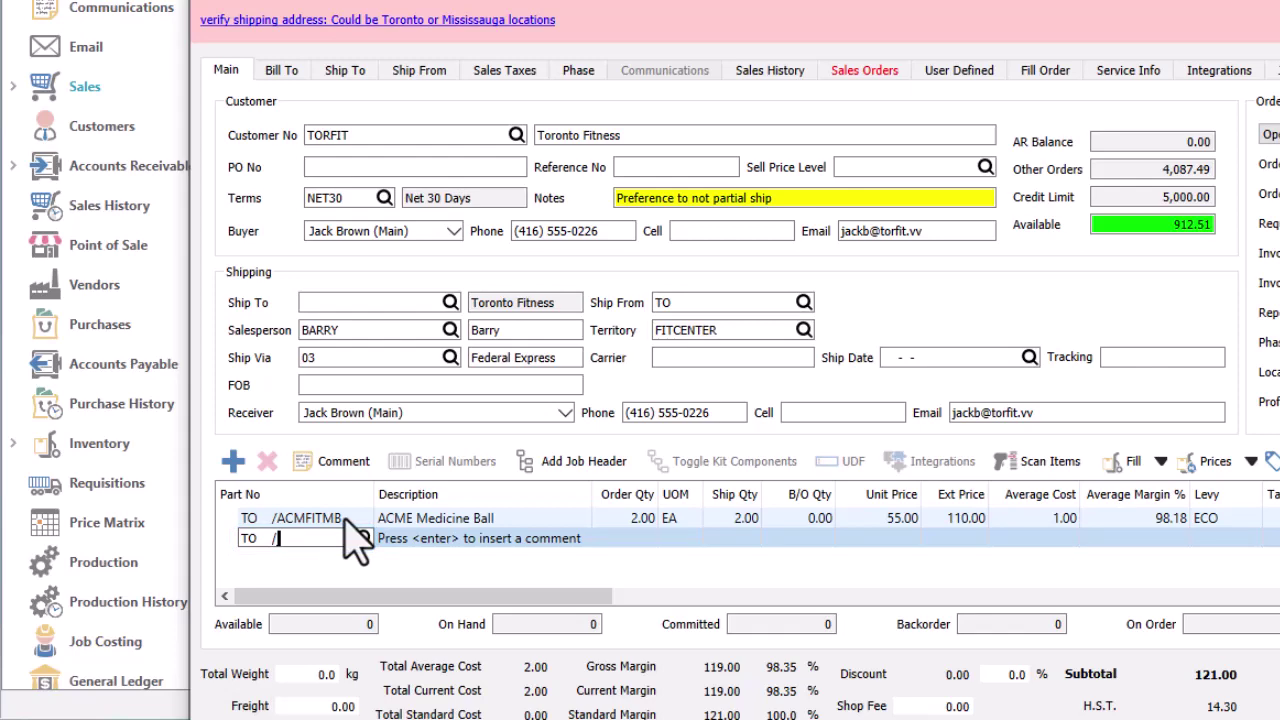
# - Add the ACME Swiss Ball line with its unit price changed to 23.00
pyautogui.write('ACMFITJR')
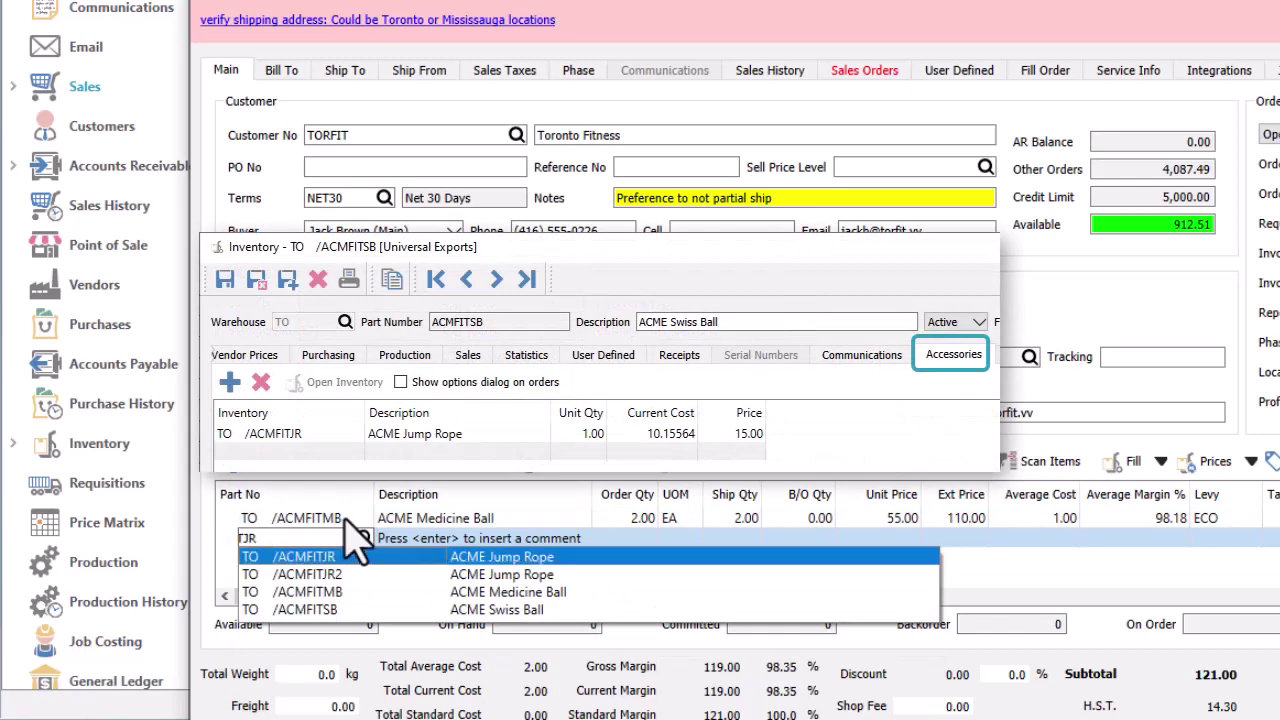
pyautogui.press('Down')
pyautogui.press('Down')
pyautogui.press('Down')
pyautogui.press('Return')
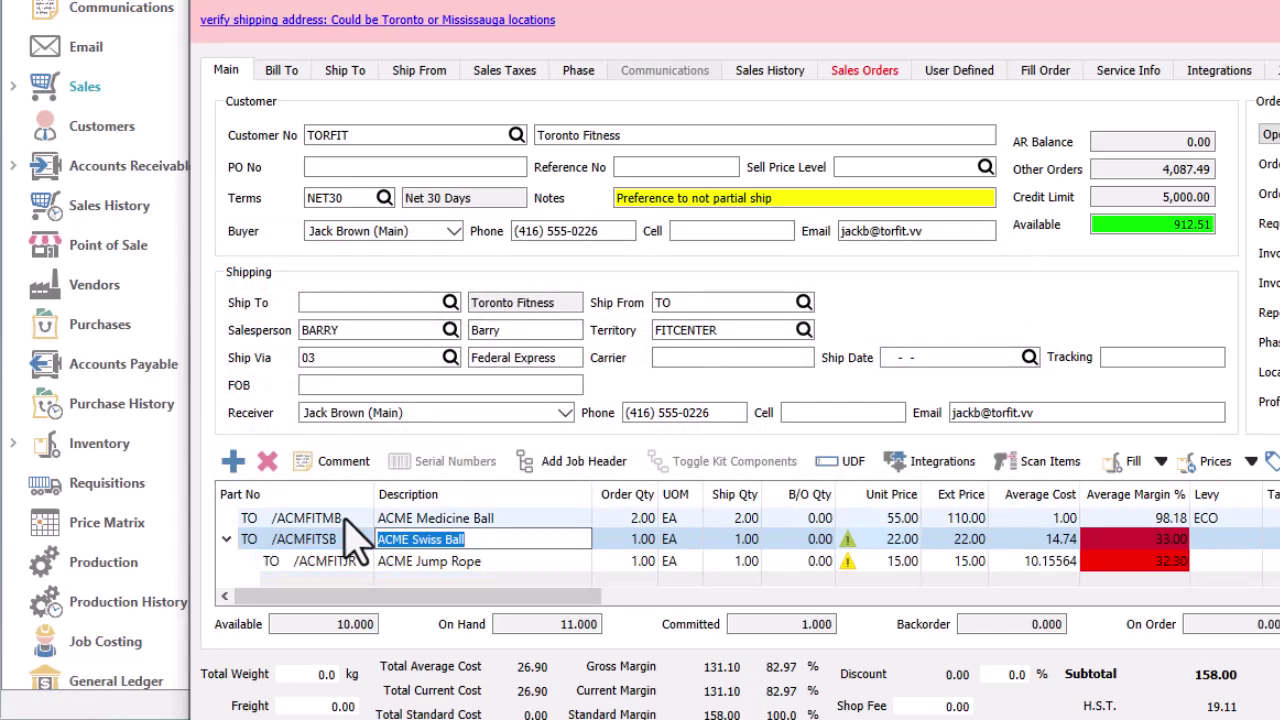
pyautogui.click(864, 546)
pyautogui.write('23')
pyautogui.press('Tab')
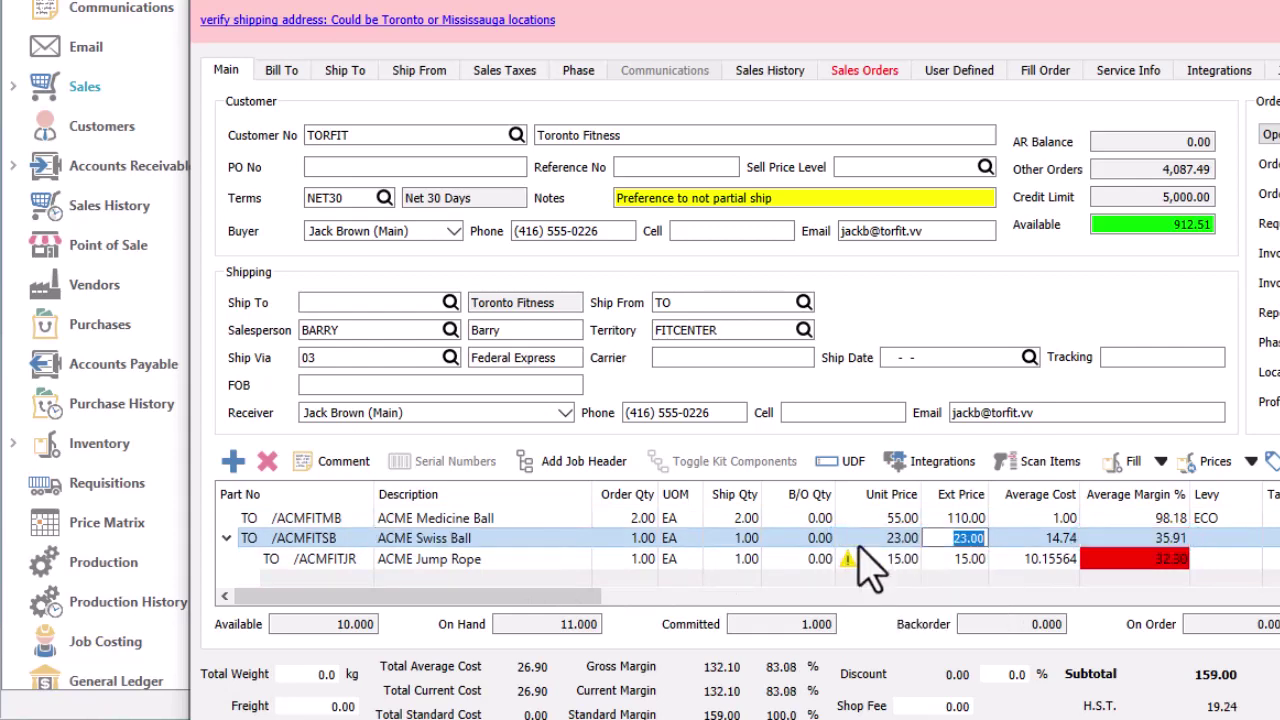
# - Add the Inspire Kettlebell Kit (INSPKBKIT) without the 40 kettlebell component
pyautogui.press('Return')
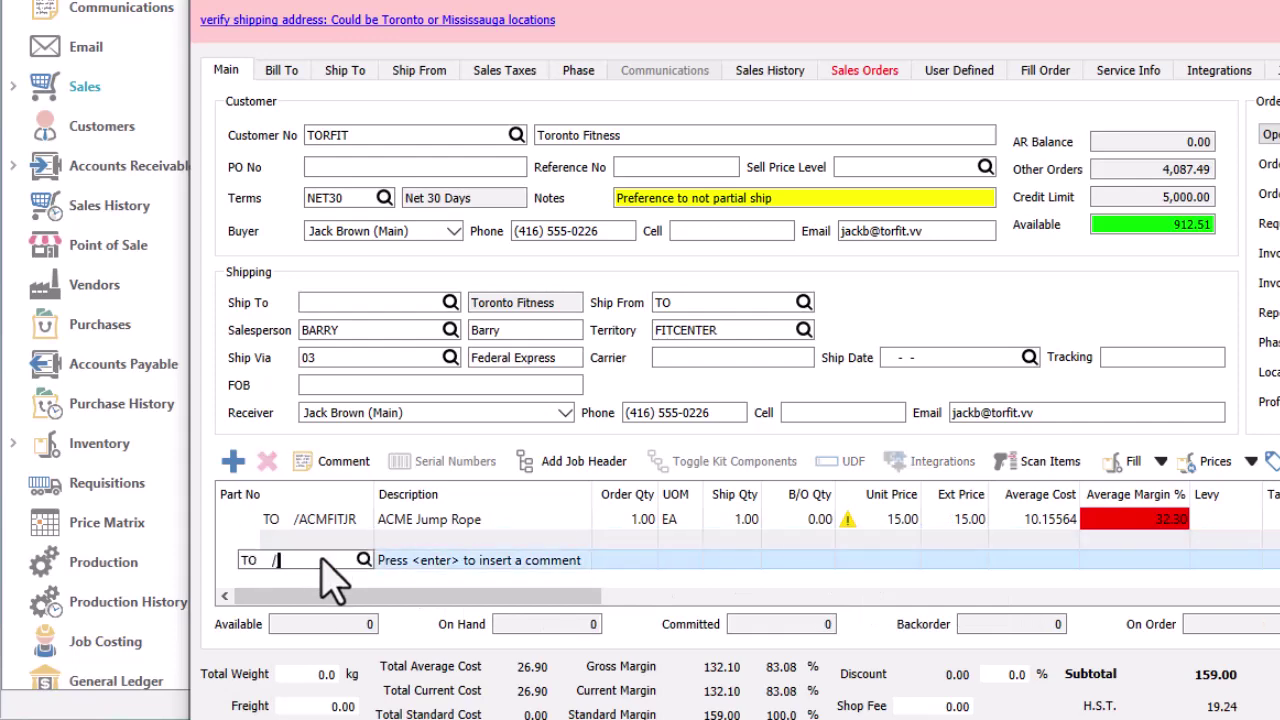
pyautogui.write('KIT')
pyautogui.click(330, 579)
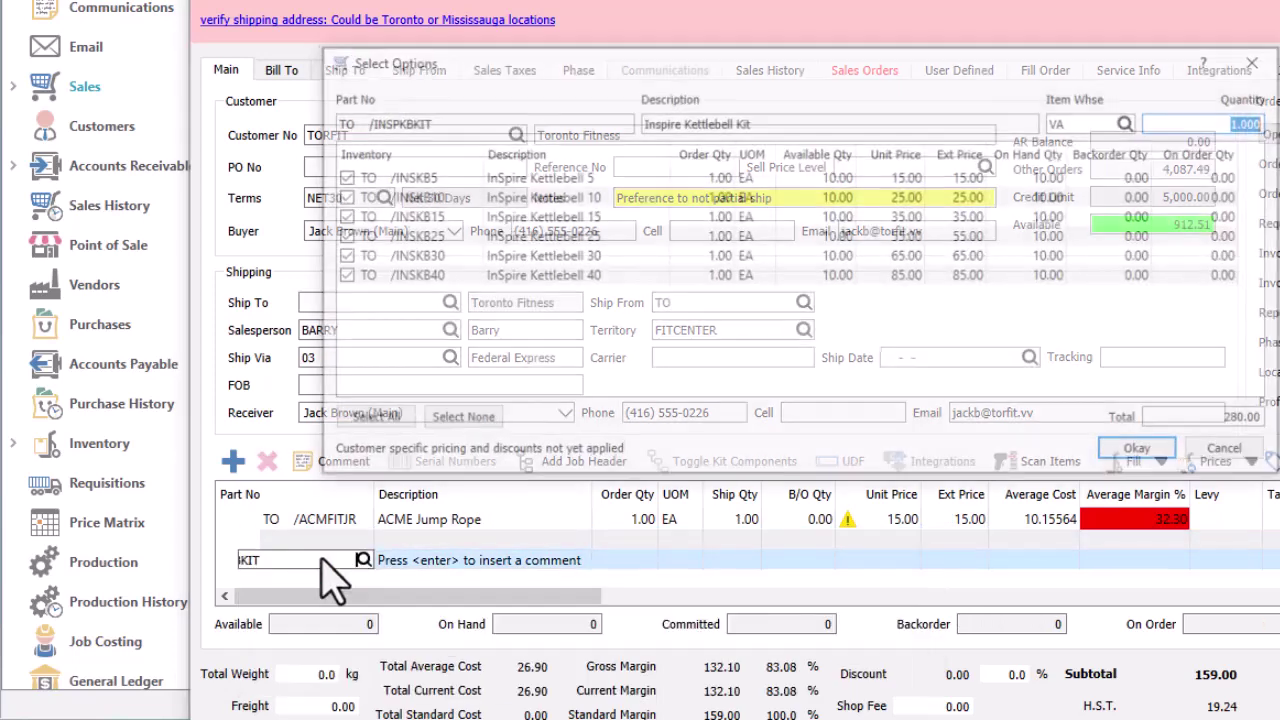
pyautogui.click(338, 276)
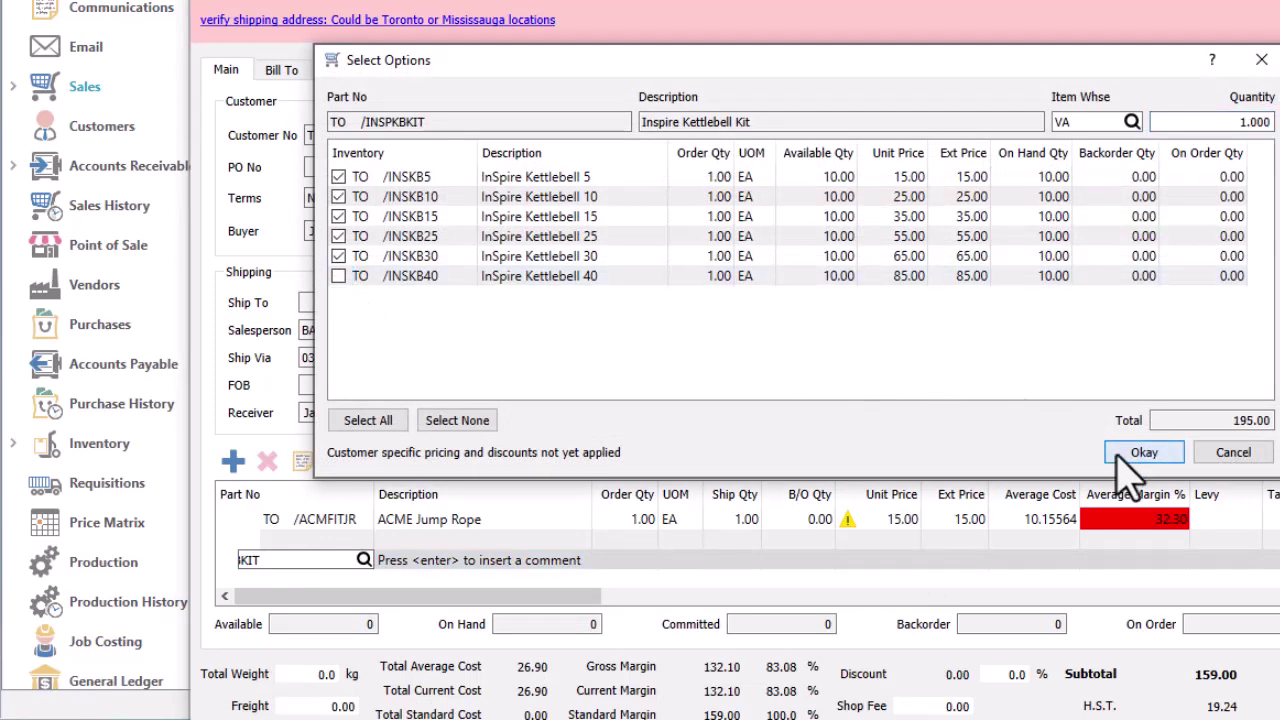
pyautogui.click(1120, 457)
pyautogui.scroll(-2, 700, 570)
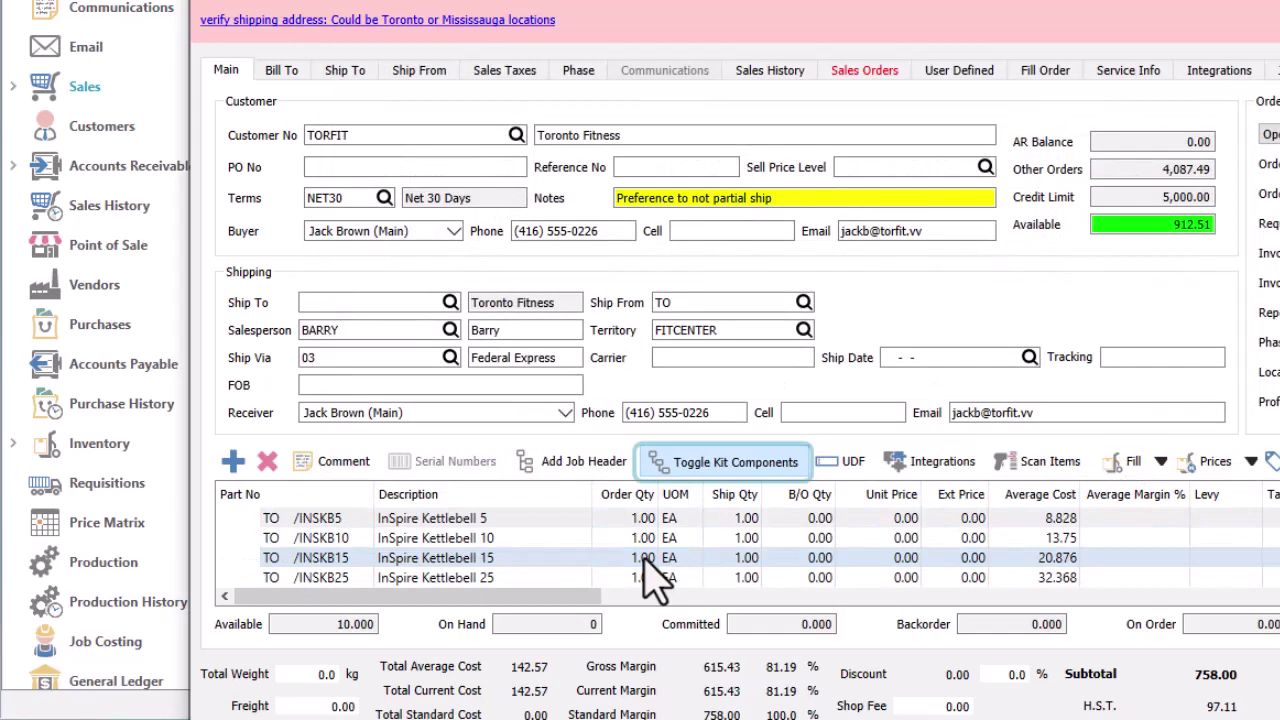
pyautogui.click(675, 466)
pyautogui.click(680, 487)
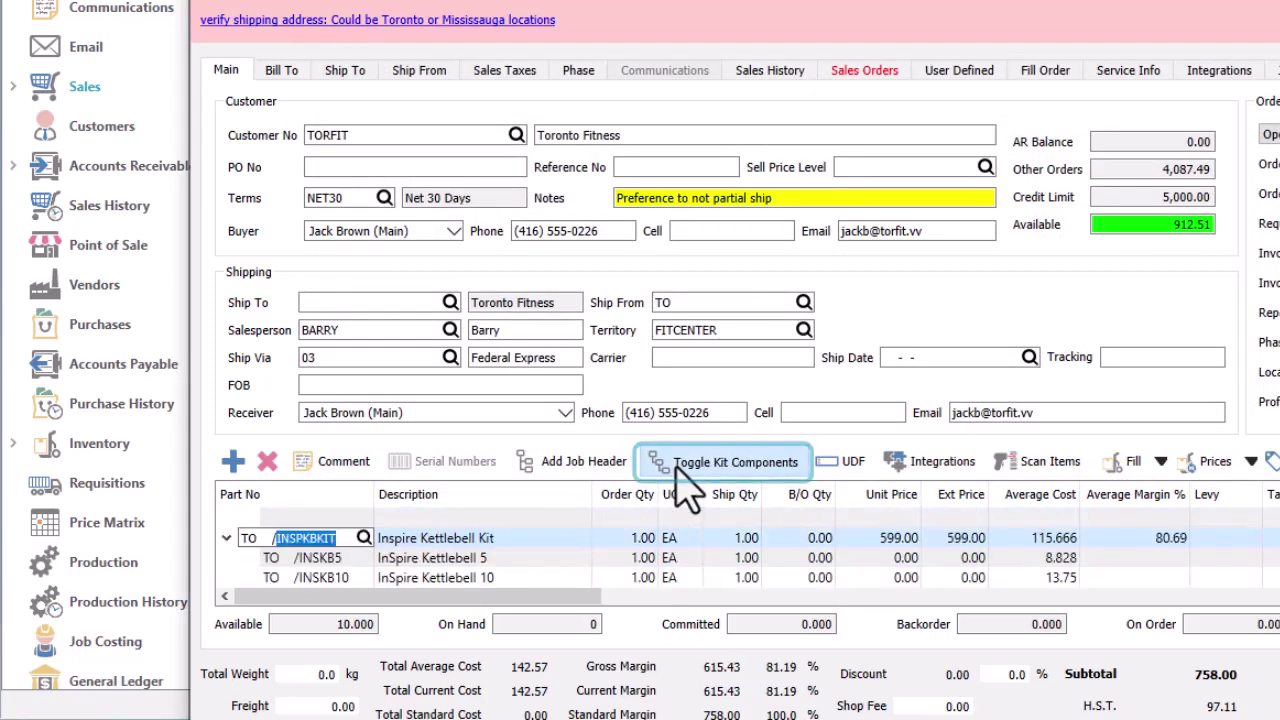
pyautogui.scroll(-1, 425, 550)
# - Add Blueberries and a backordered Rehbank Knee Support 7mm 7084 to the order
pyautogui.click(343, 580)
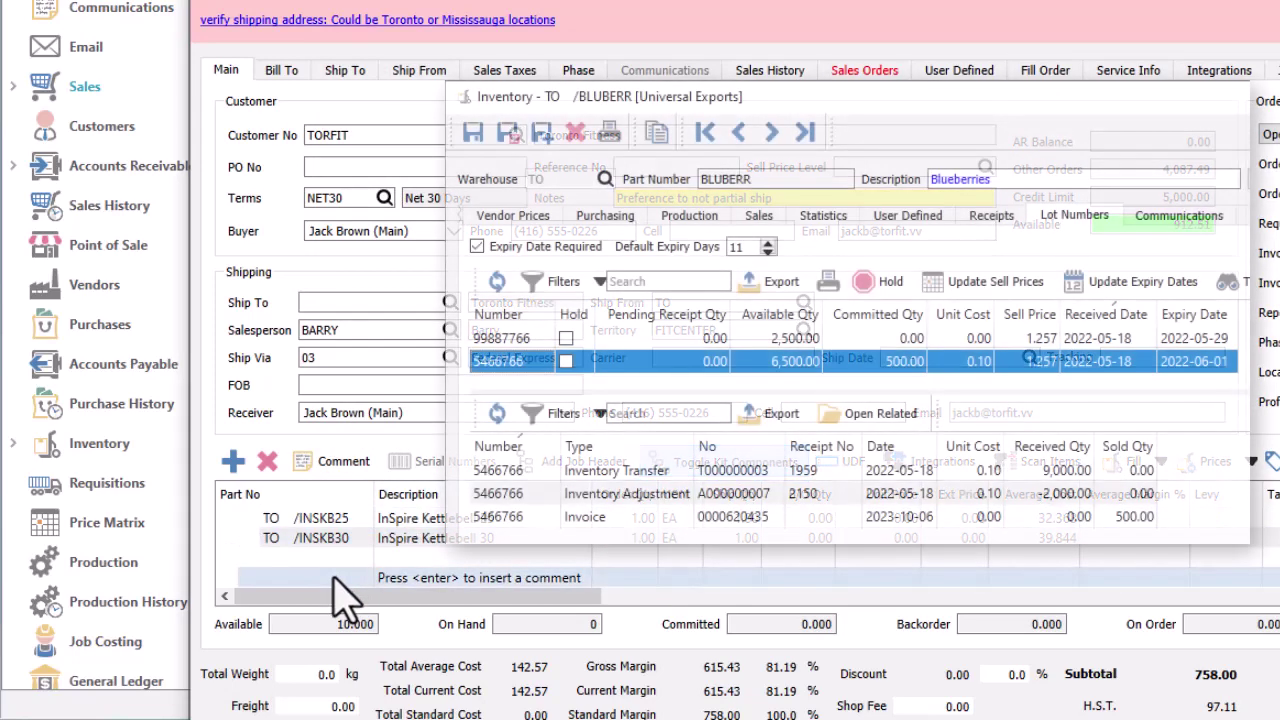
pyautogui.write('BLU')
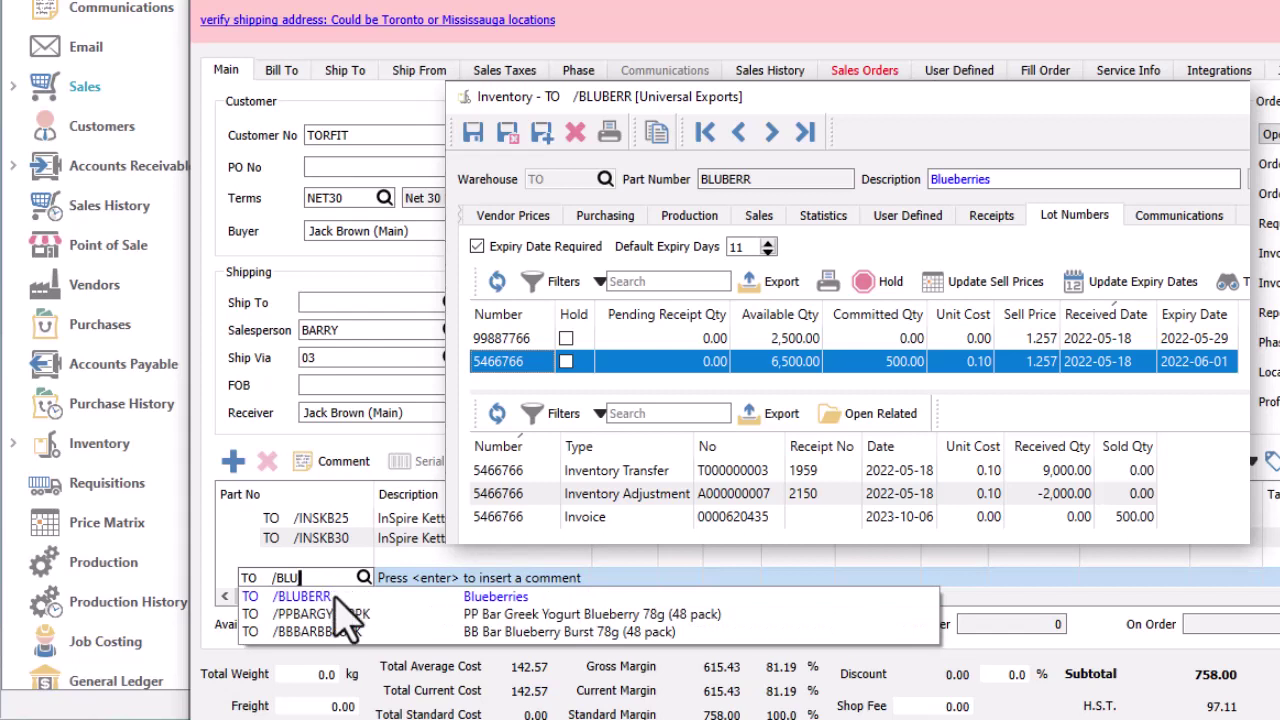
pyautogui.click(340, 606)
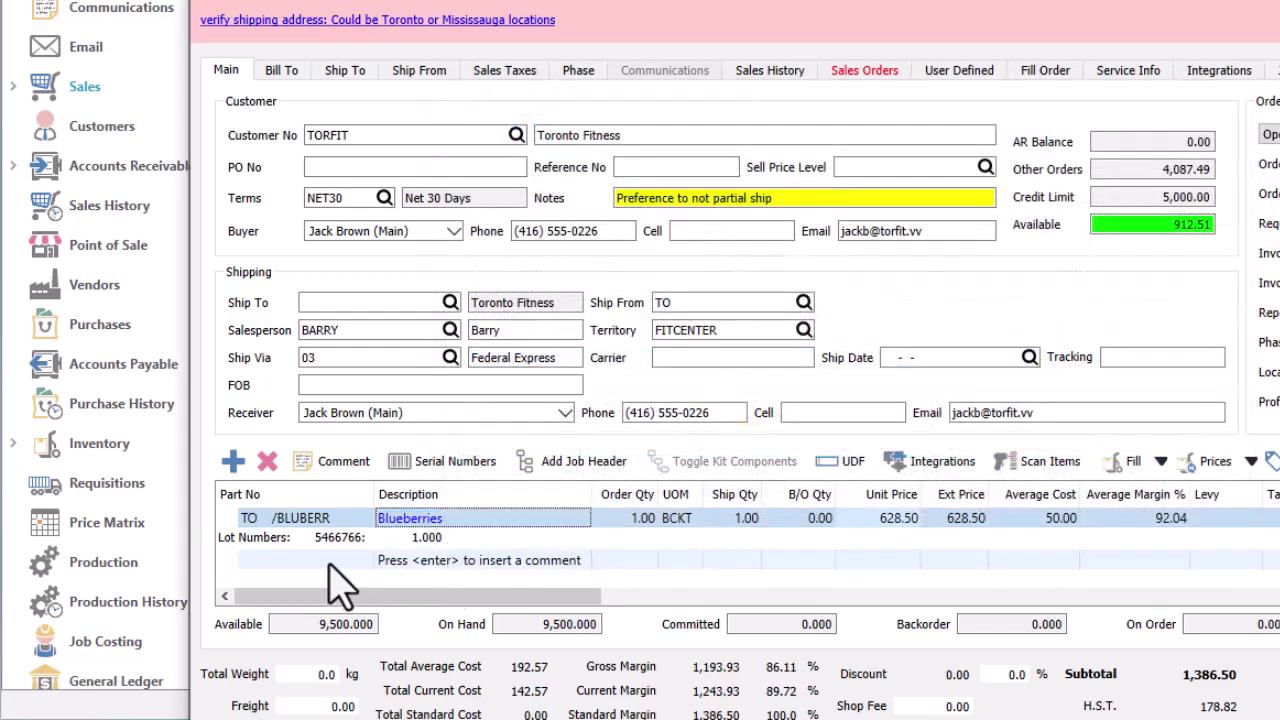
pyautogui.press('Down')
pyautogui.write('REH')
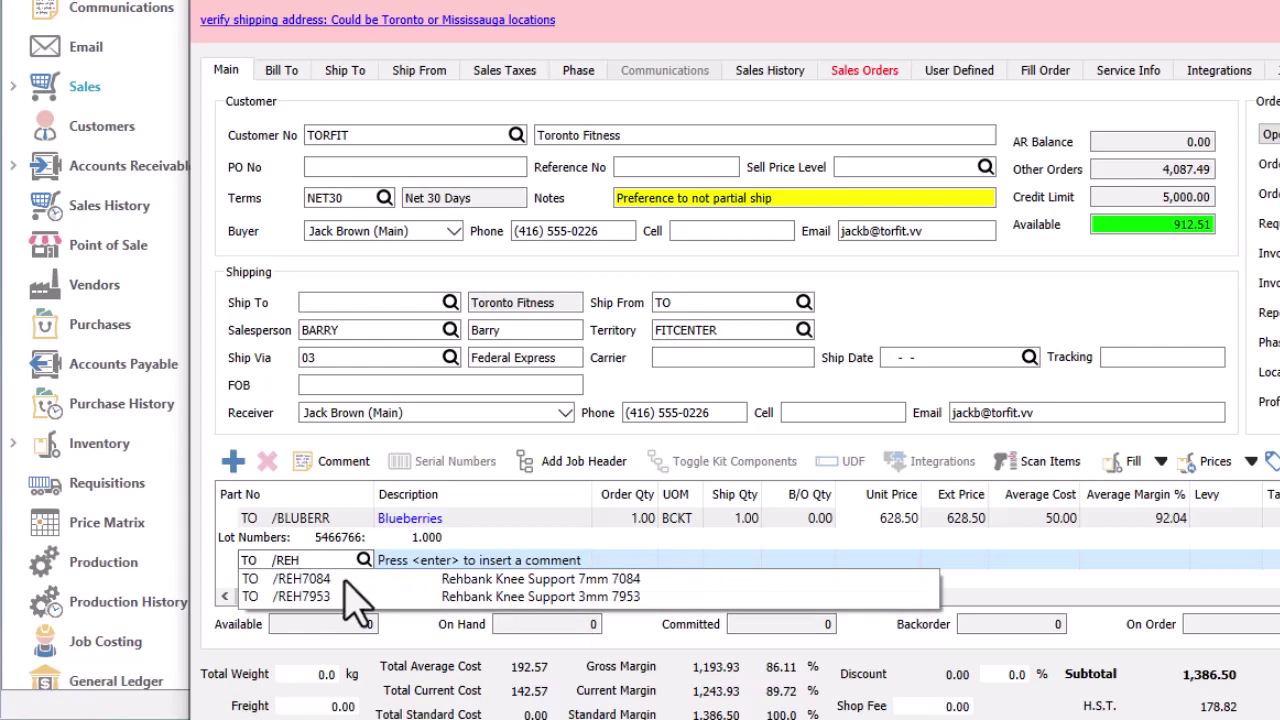
pyautogui.press('Return')
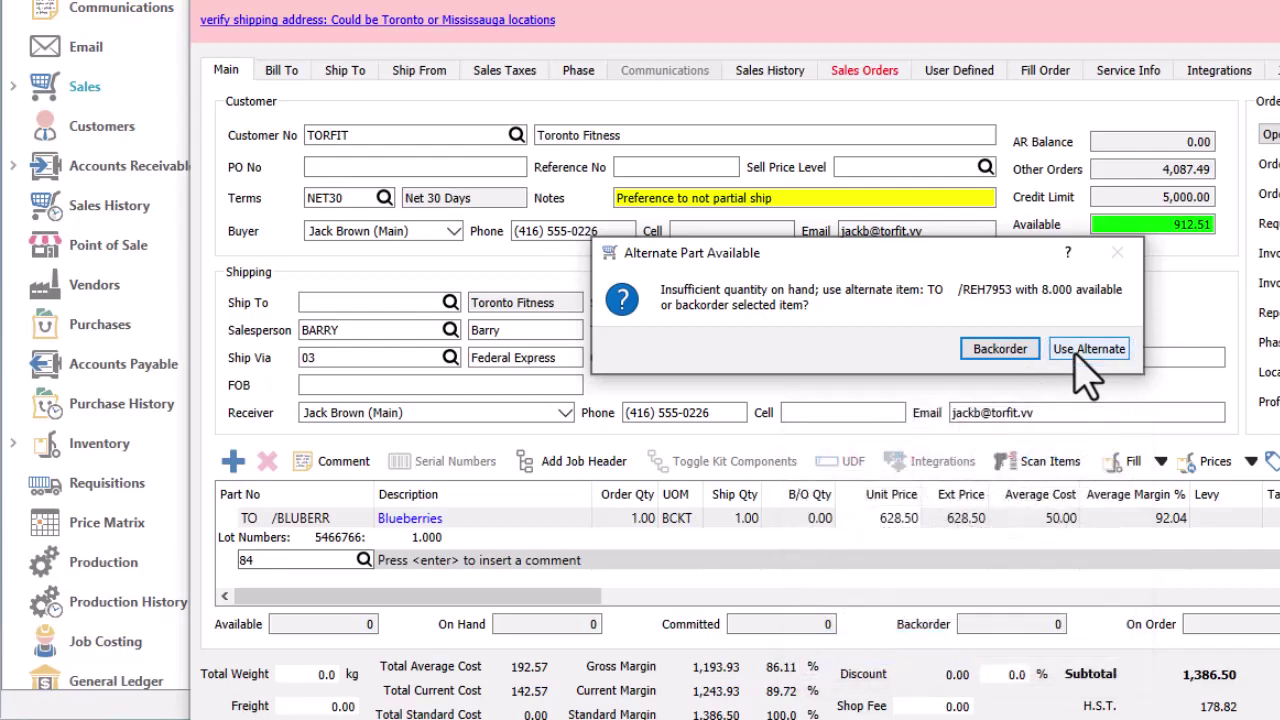
pyautogui.click(1000, 349)
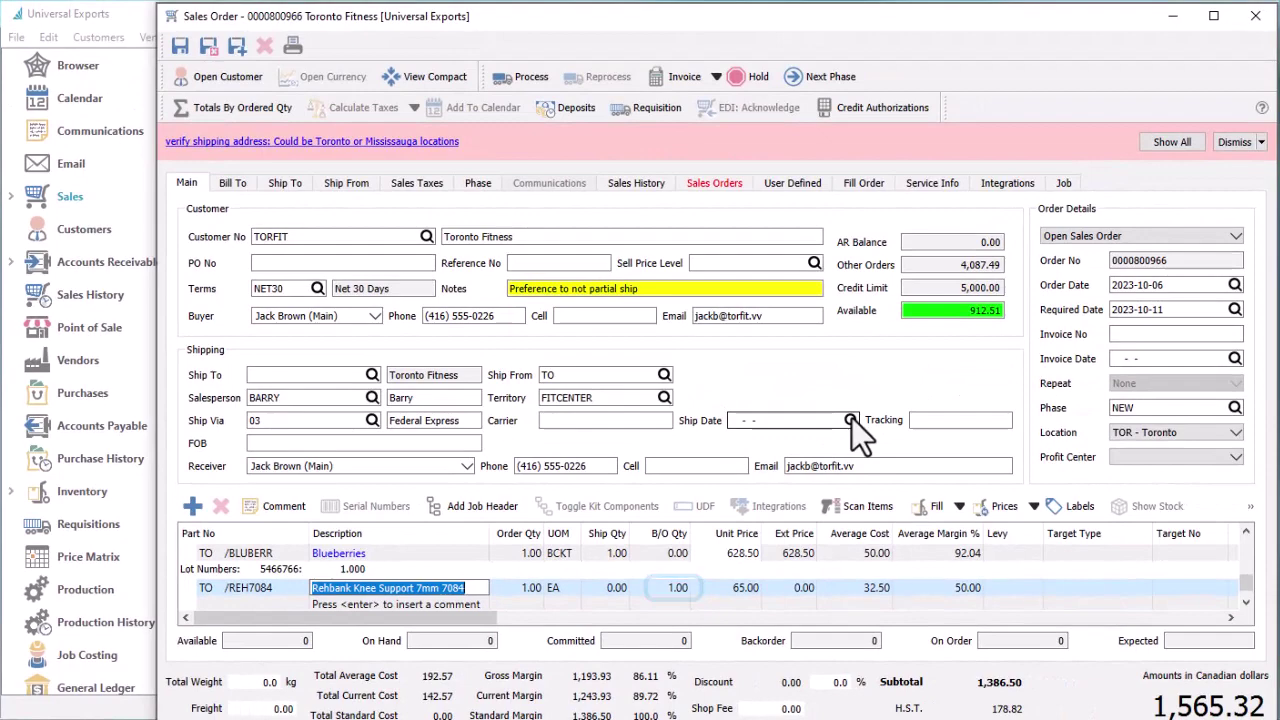
pyautogui.click(672, 117)
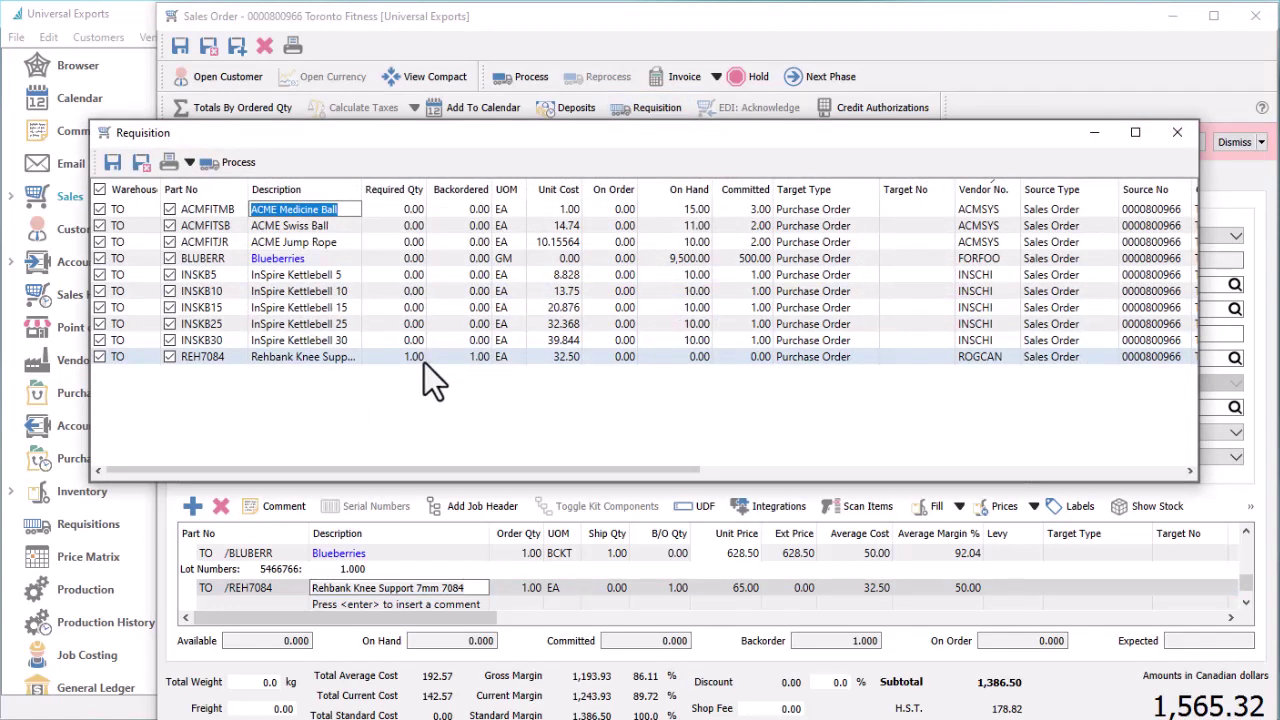
pyautogui.click(234, 165)
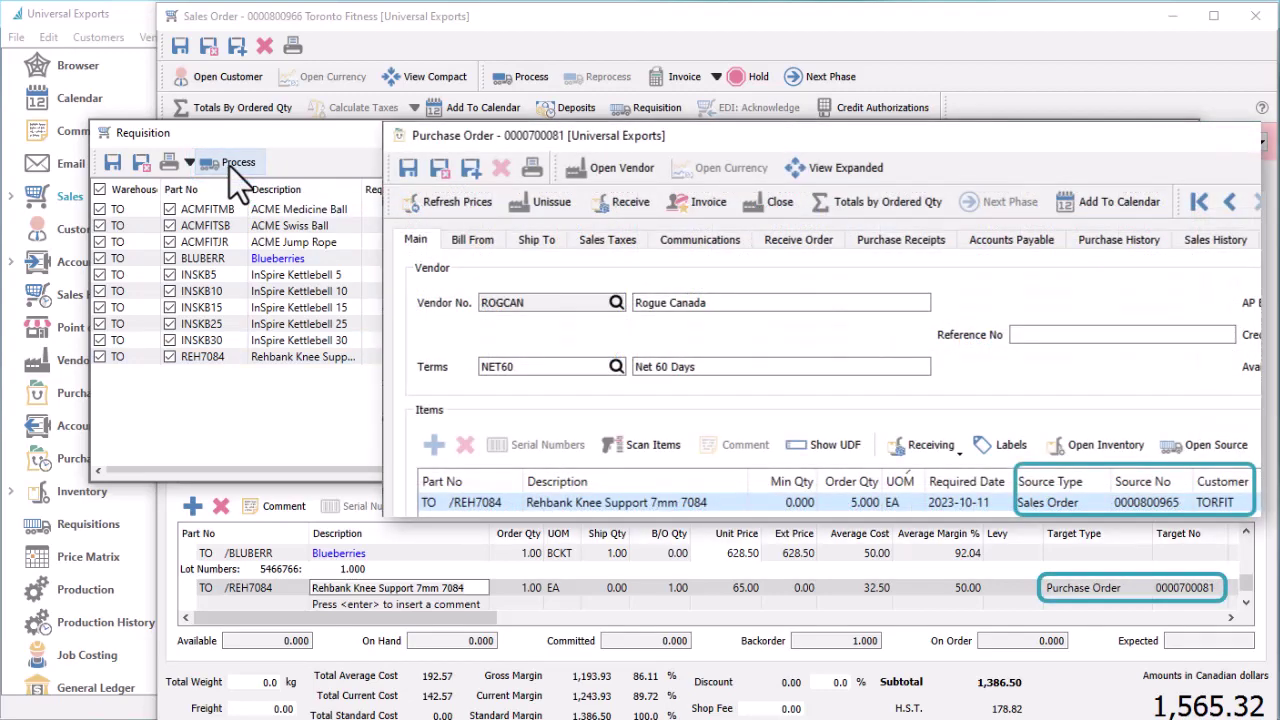
pyautogui.press('Escape')
pyautogui.click(148, 168)
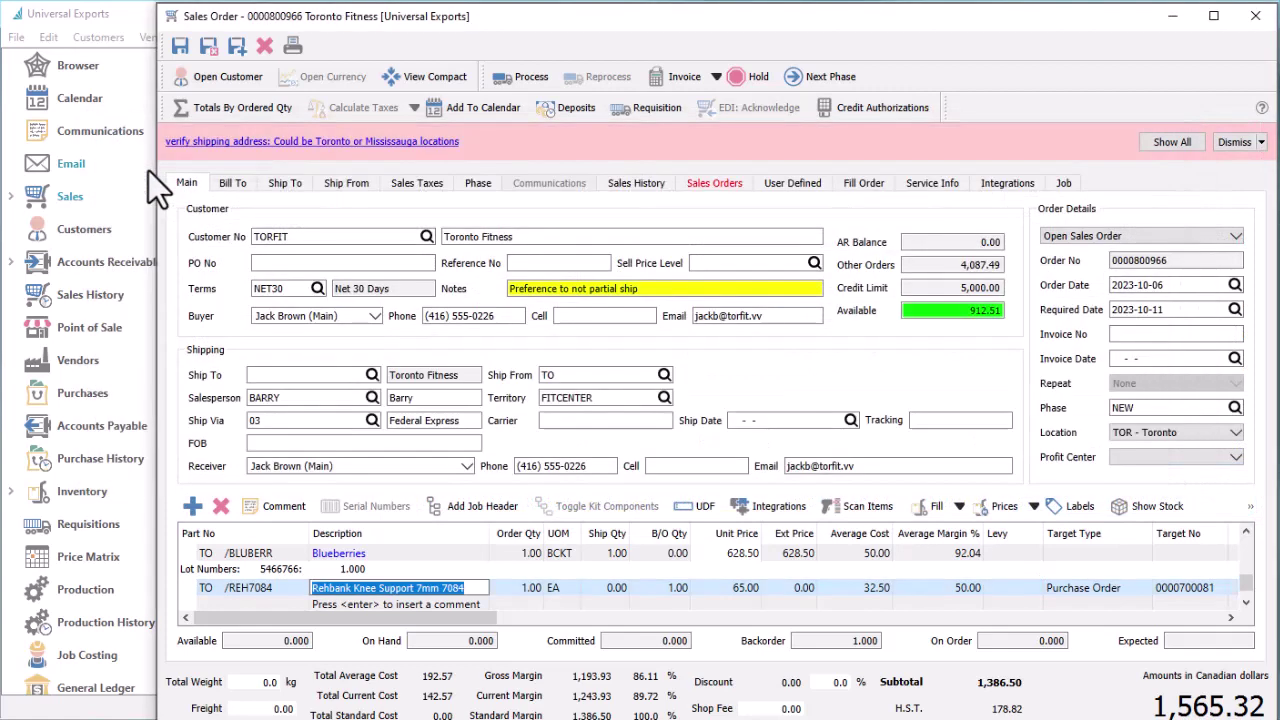
# - Save and process the Toronto Fitness order, overriding the credit limit and approving below-margin prices
pyautogui.click(176, 55)
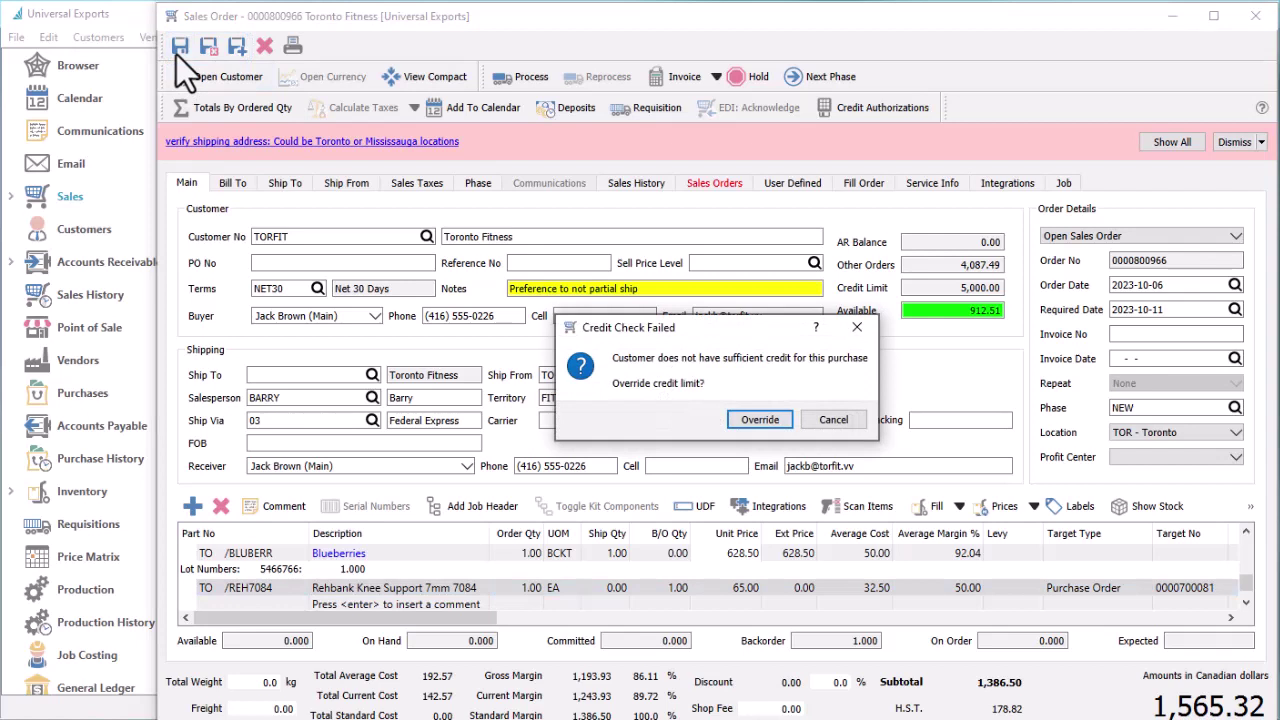
pyautogui.click(735, 420)
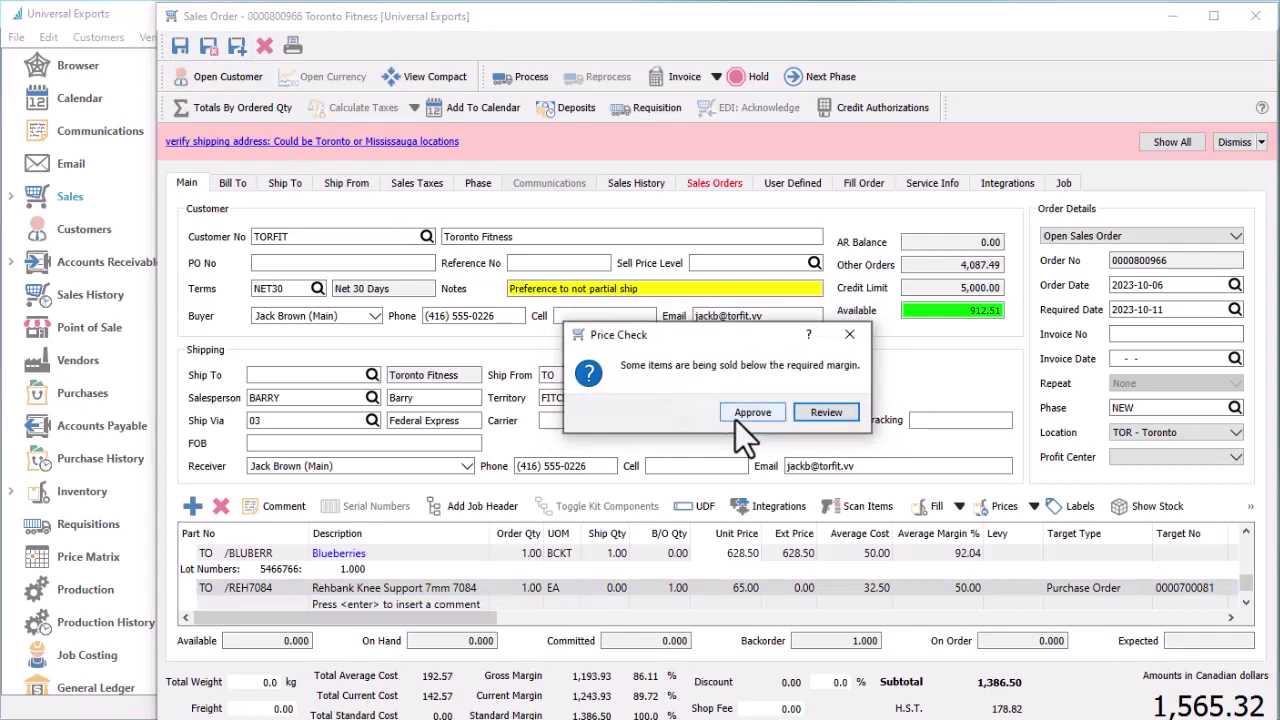
pyautogui.click(735, 420)
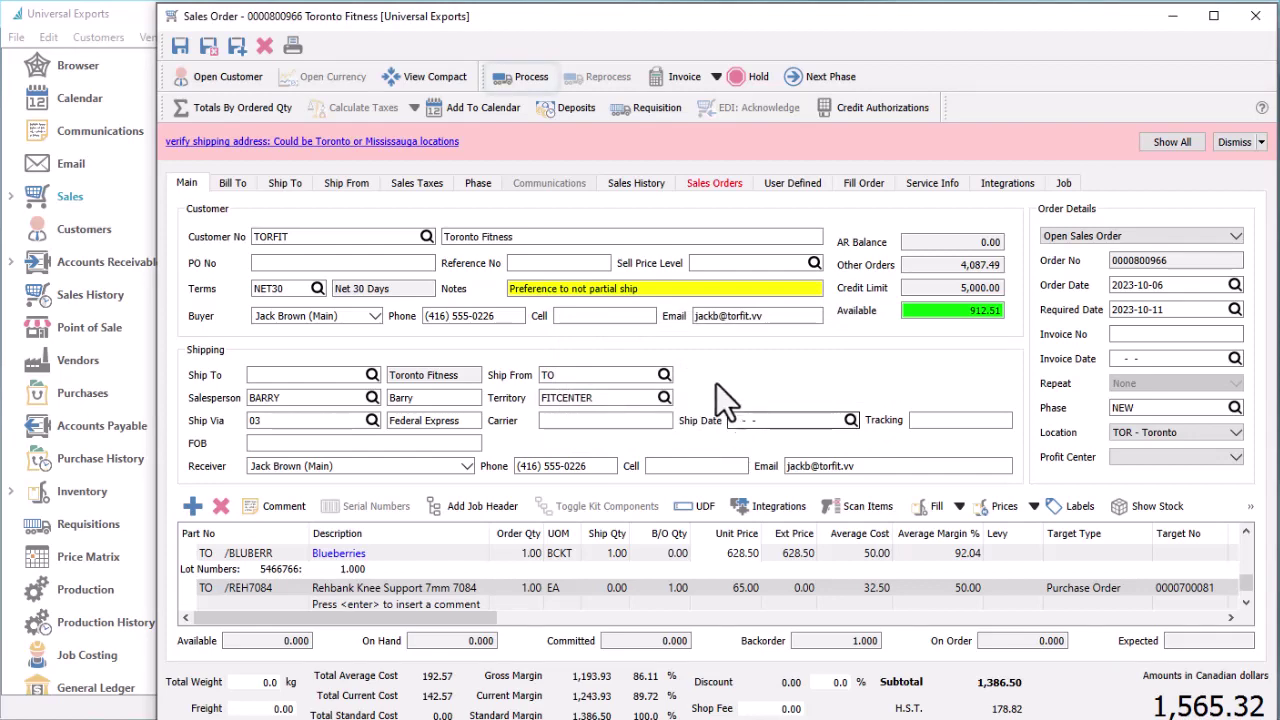
pyautogui.click(537, 88)
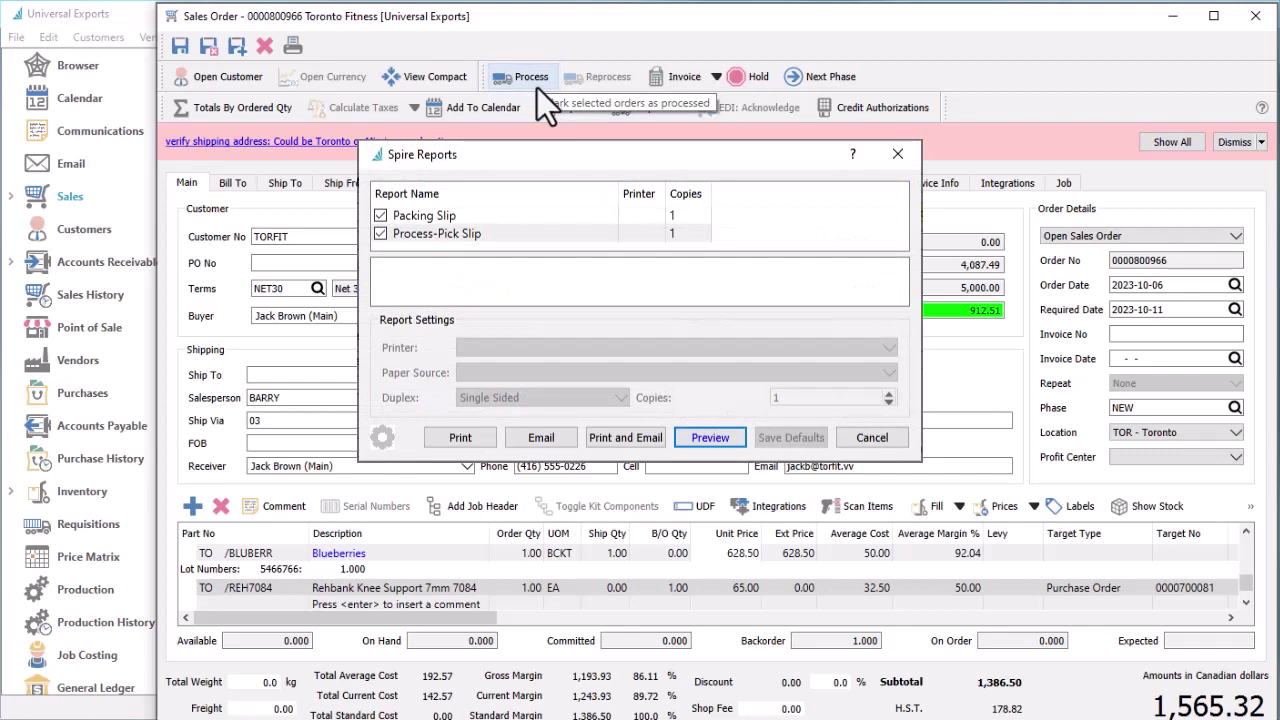
pyautogui.press('Escape')
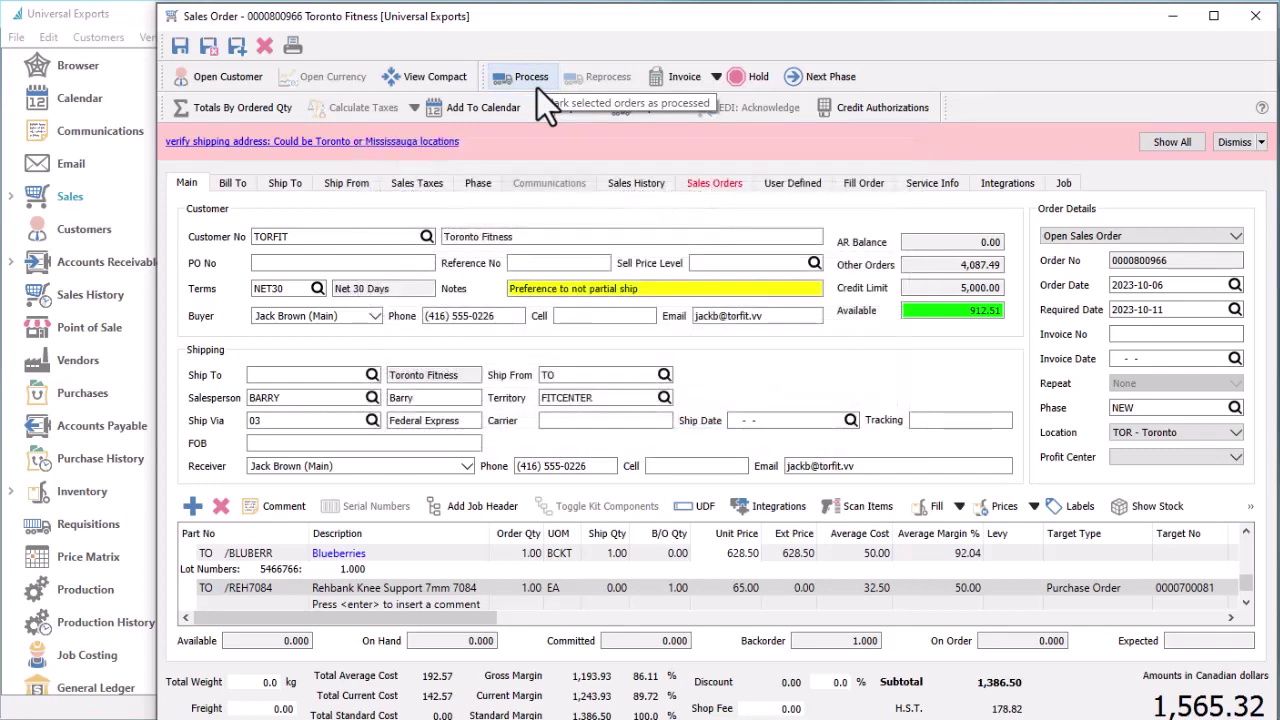
# - Advance the order to NEEDSAPPROVAL and record shipment tracking number 1234
pyautogui.click(805, 88)
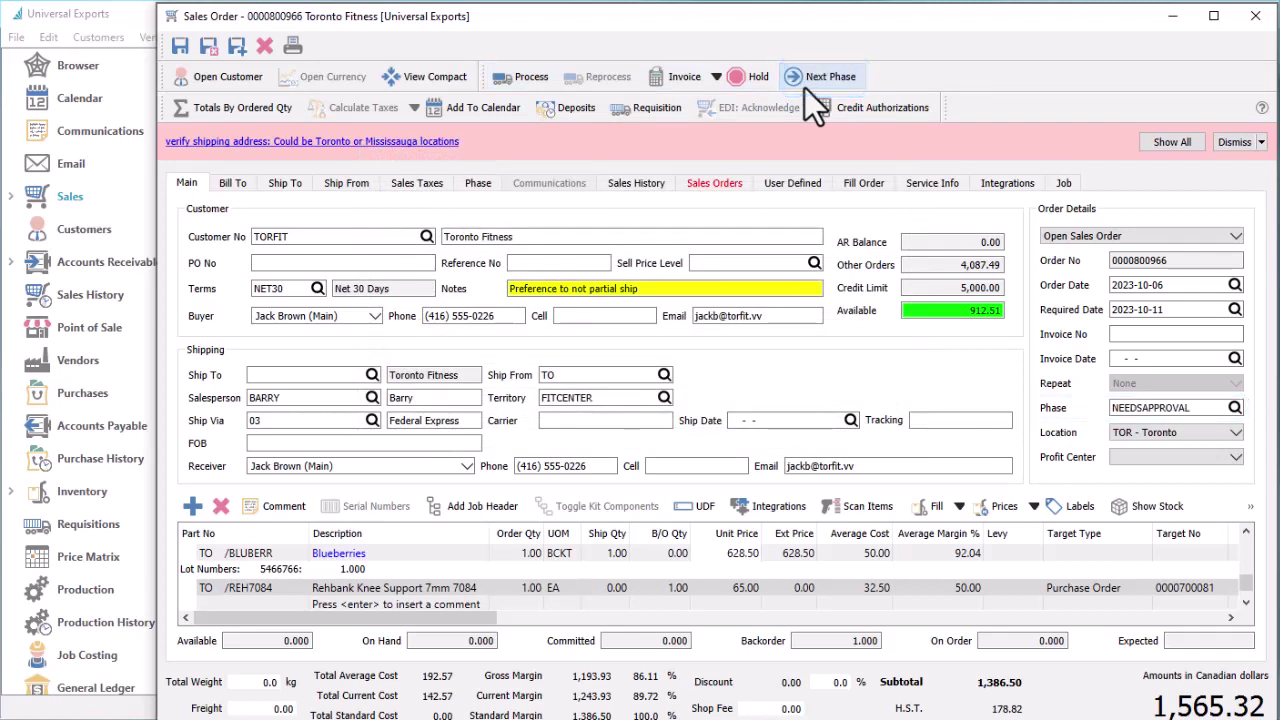
pyautogui.click(930, 420)
pyautogui.write('1234')
pyautogui.click(884, 420)
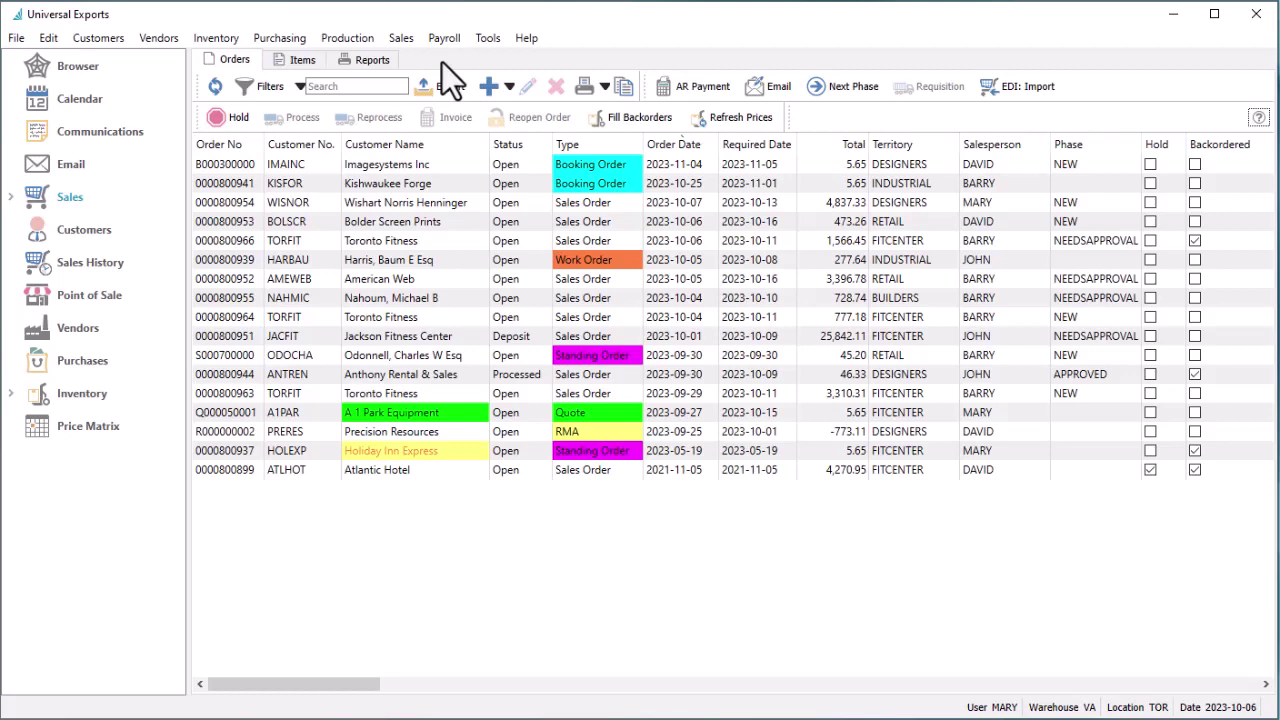
# - Try then clear the Orders to approve filter, and search the orders list for 'fit'
pyautogui.click(298, 87)
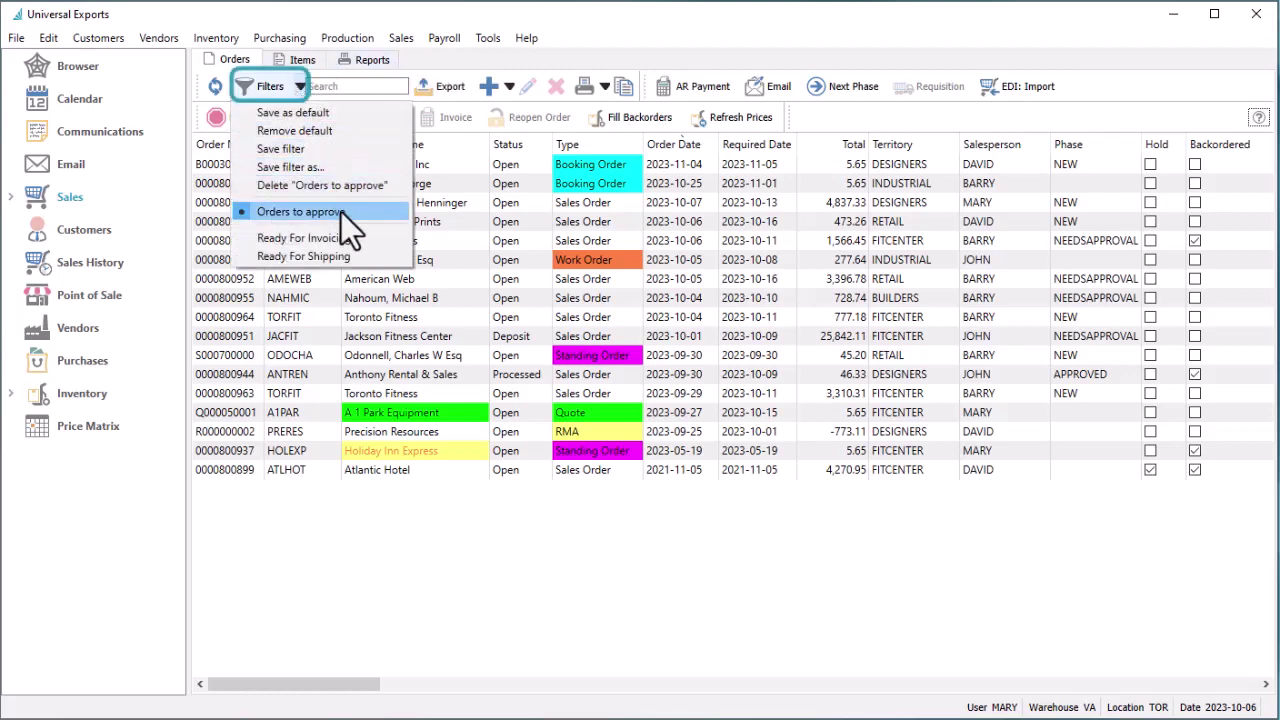
pyautogui.click(341, 213)
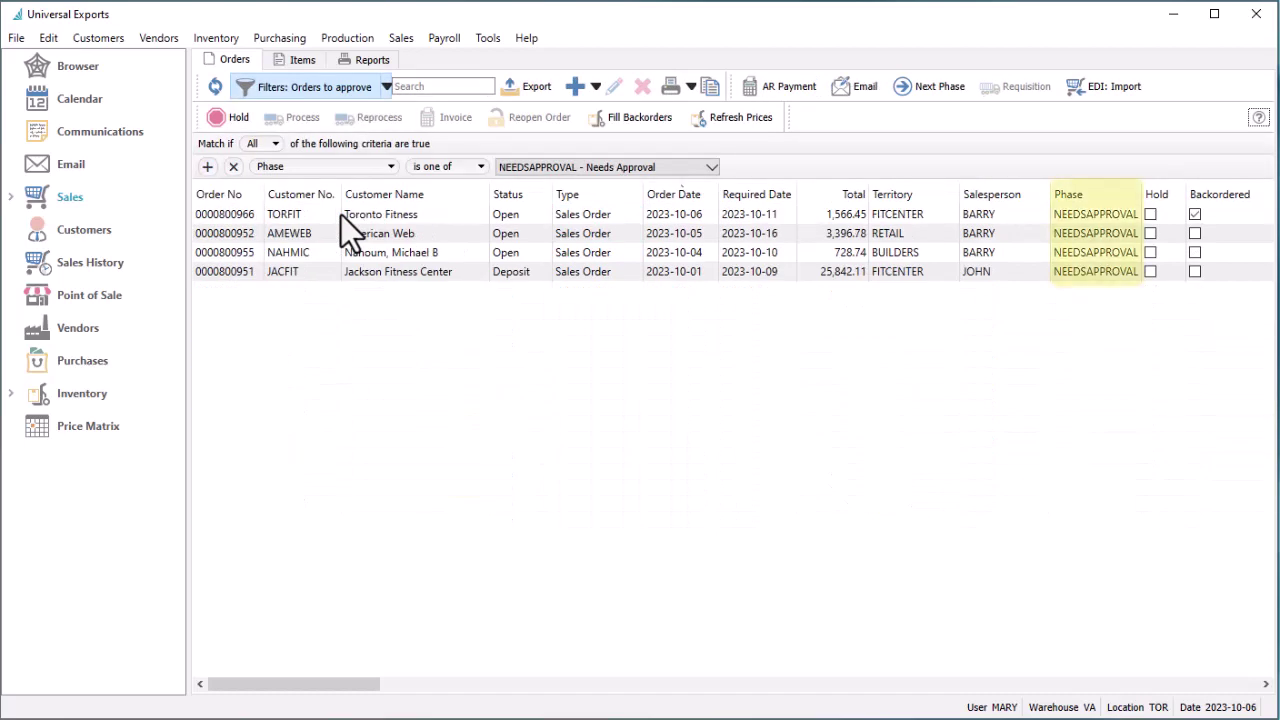
pyautogui.click(361, 94)
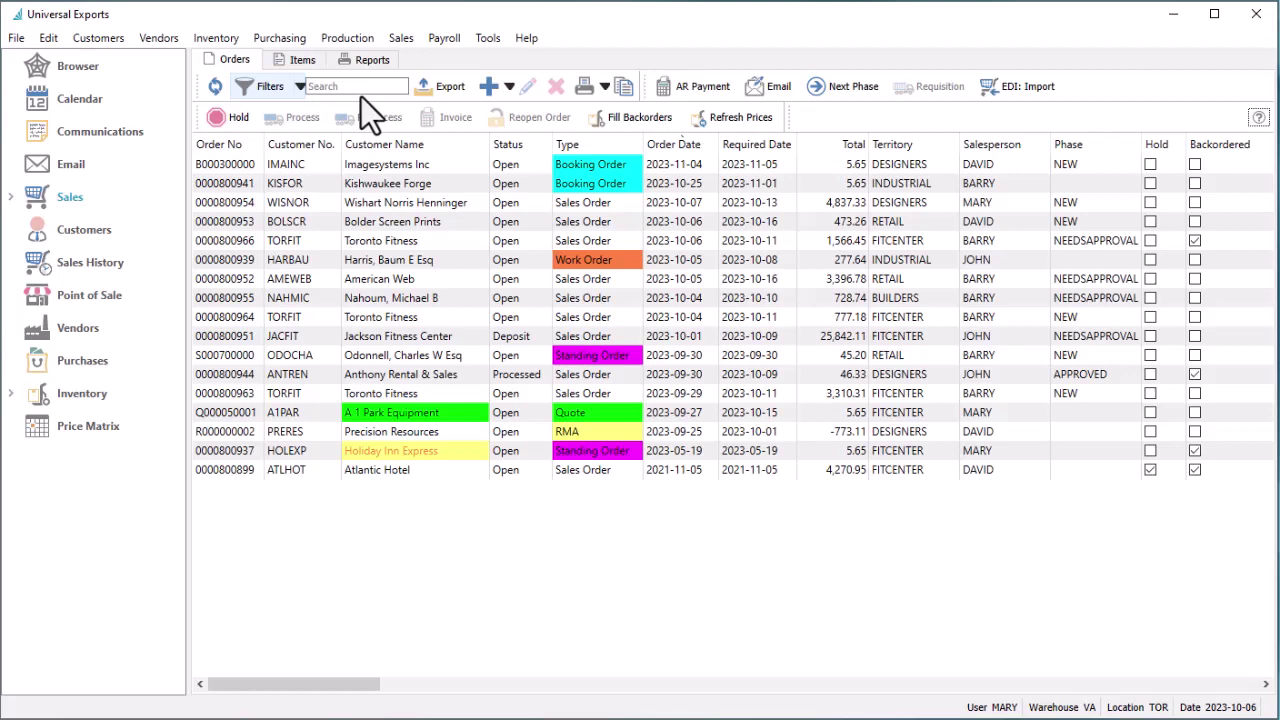
pyautogui.click(378, 88)
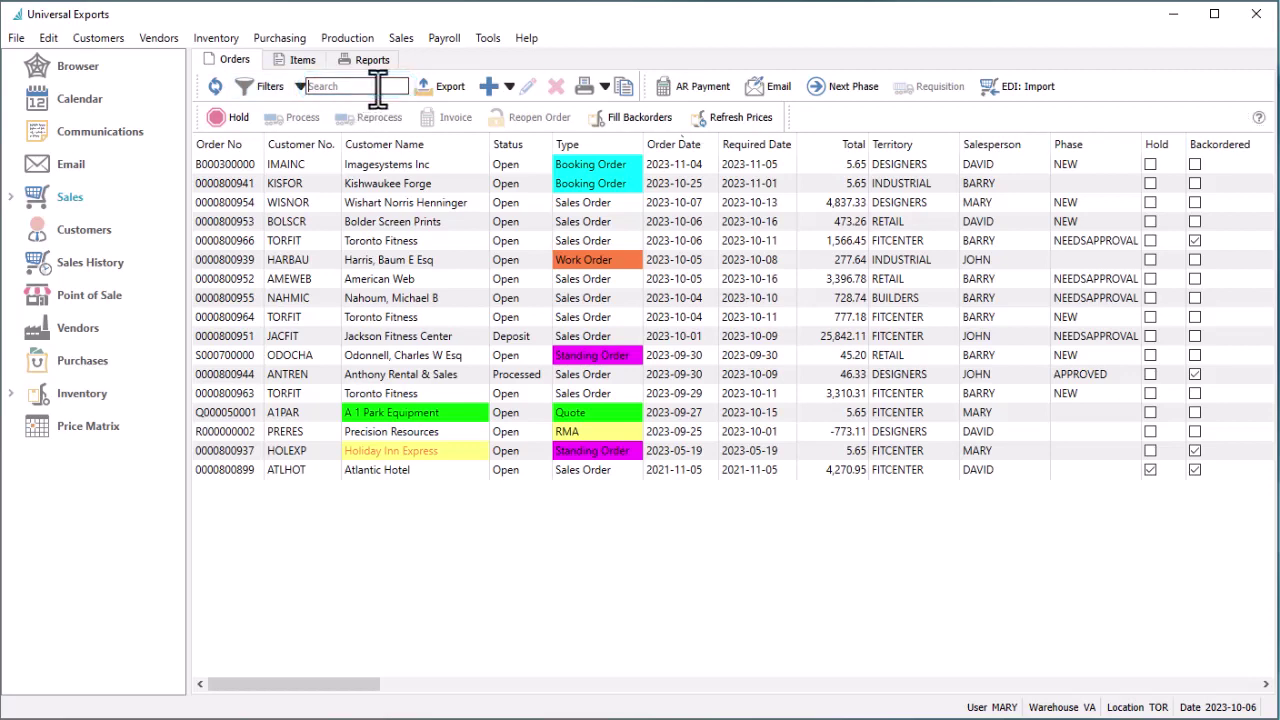
pyautogui.write('fit')
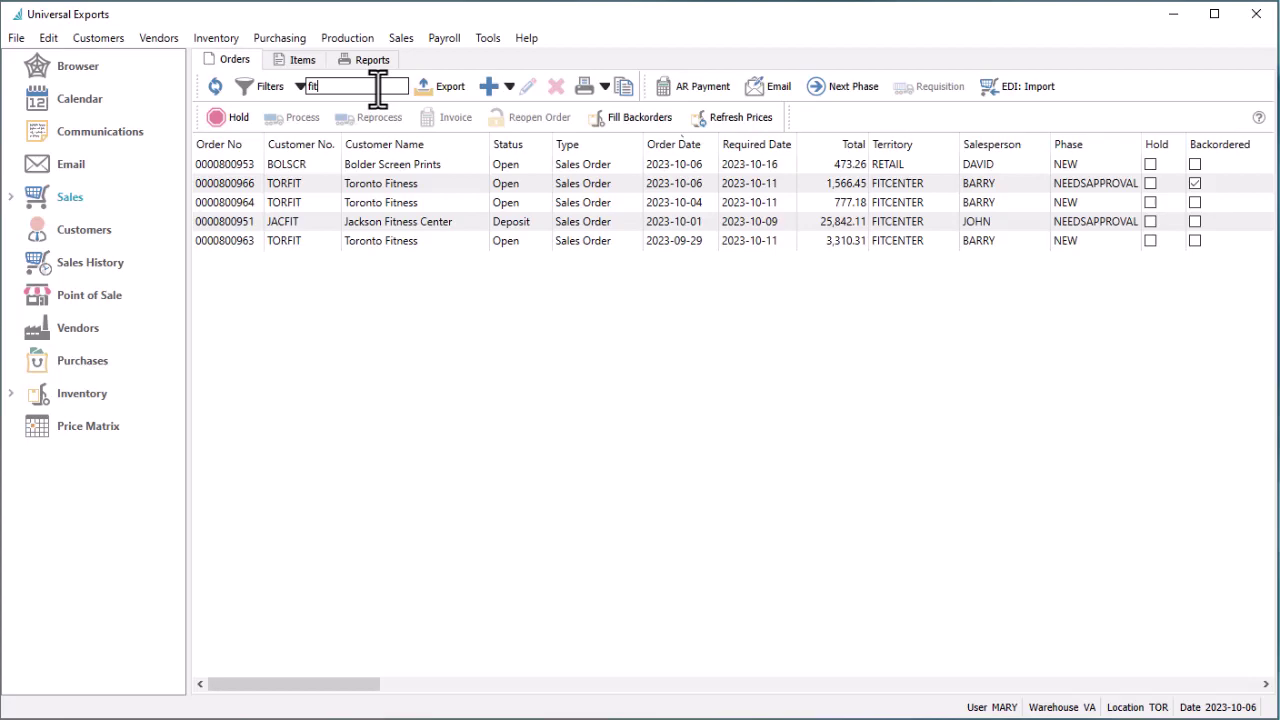
pyautogui.click(337, 181)
pyautogui.doubleClick(337, 181)
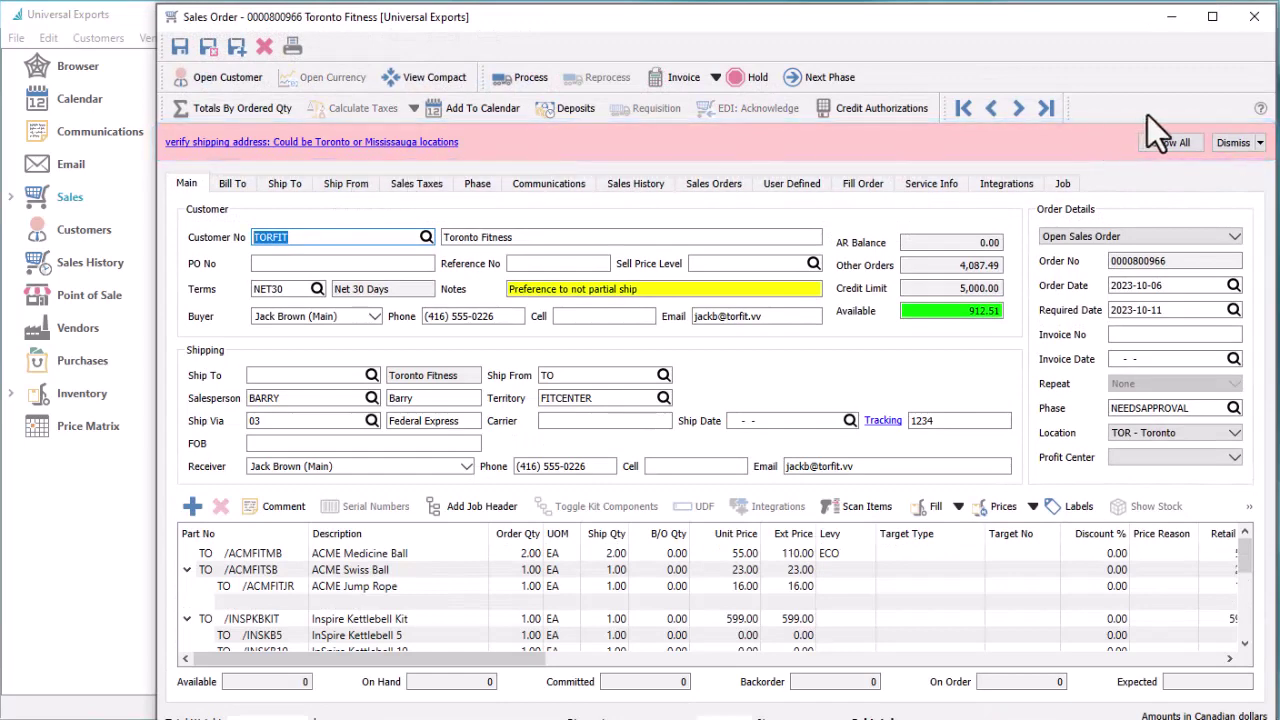
pyautogui.click(1218, 142)
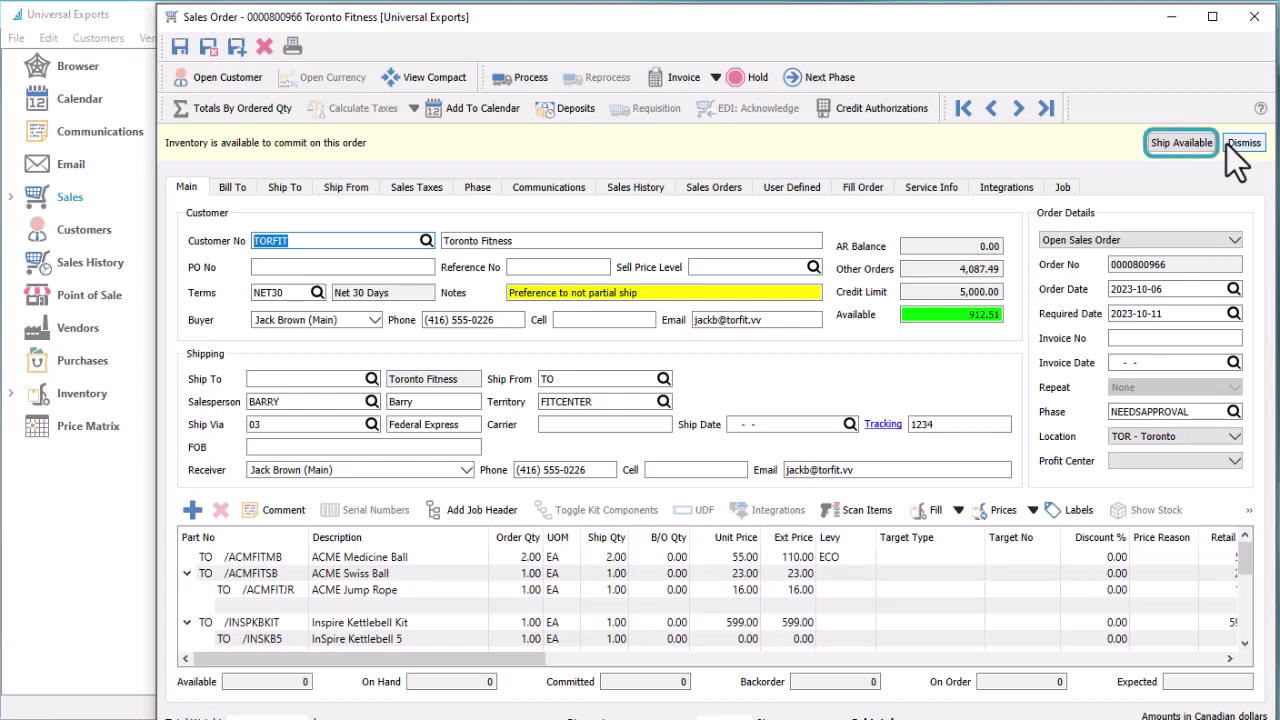
pyautogui.click(1228, 146)
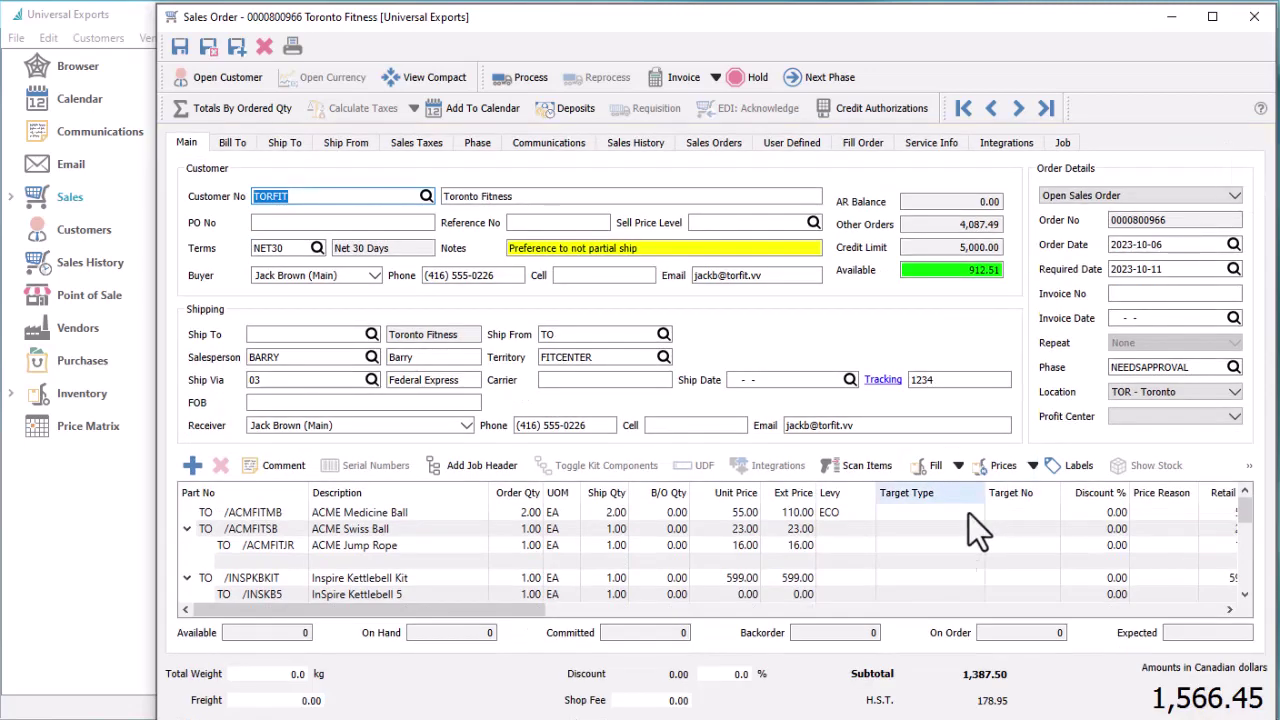
# - Fill all backorders to bring the total to 1,639.90, then review Toronto Fitness's other open orders
pyautogui.click(956, 466)
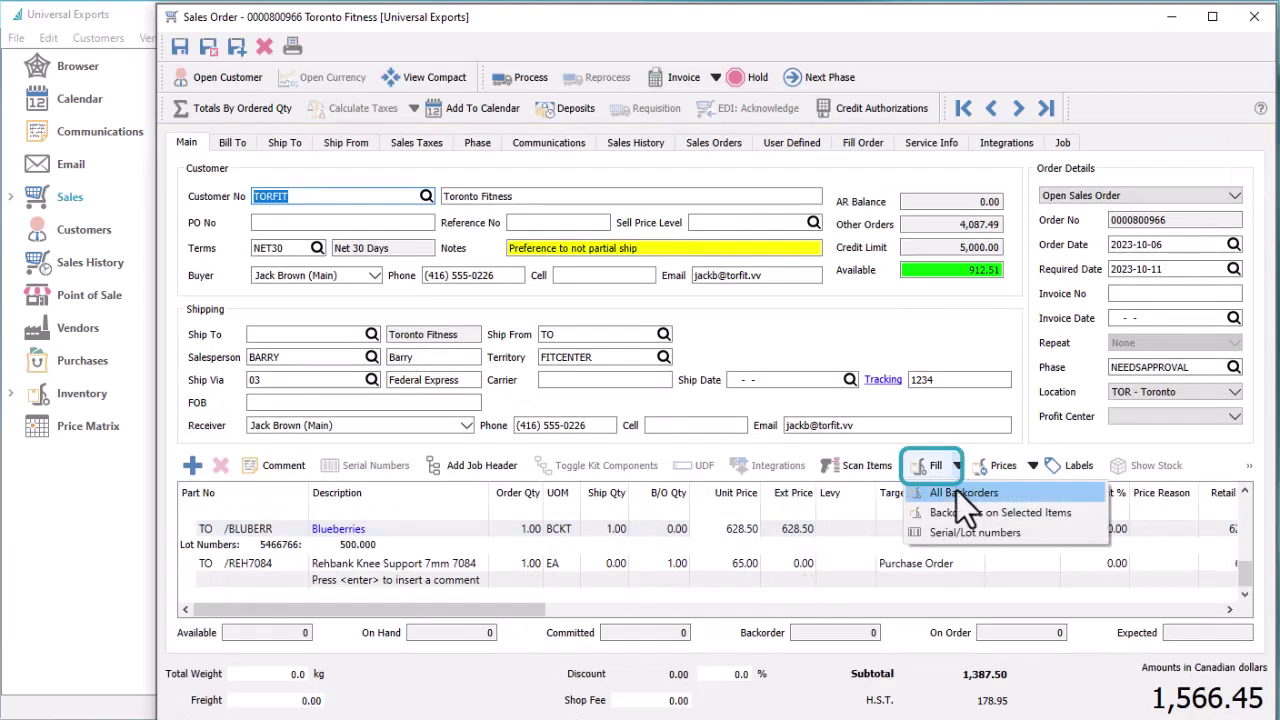
pyautogui.click(956, 493)
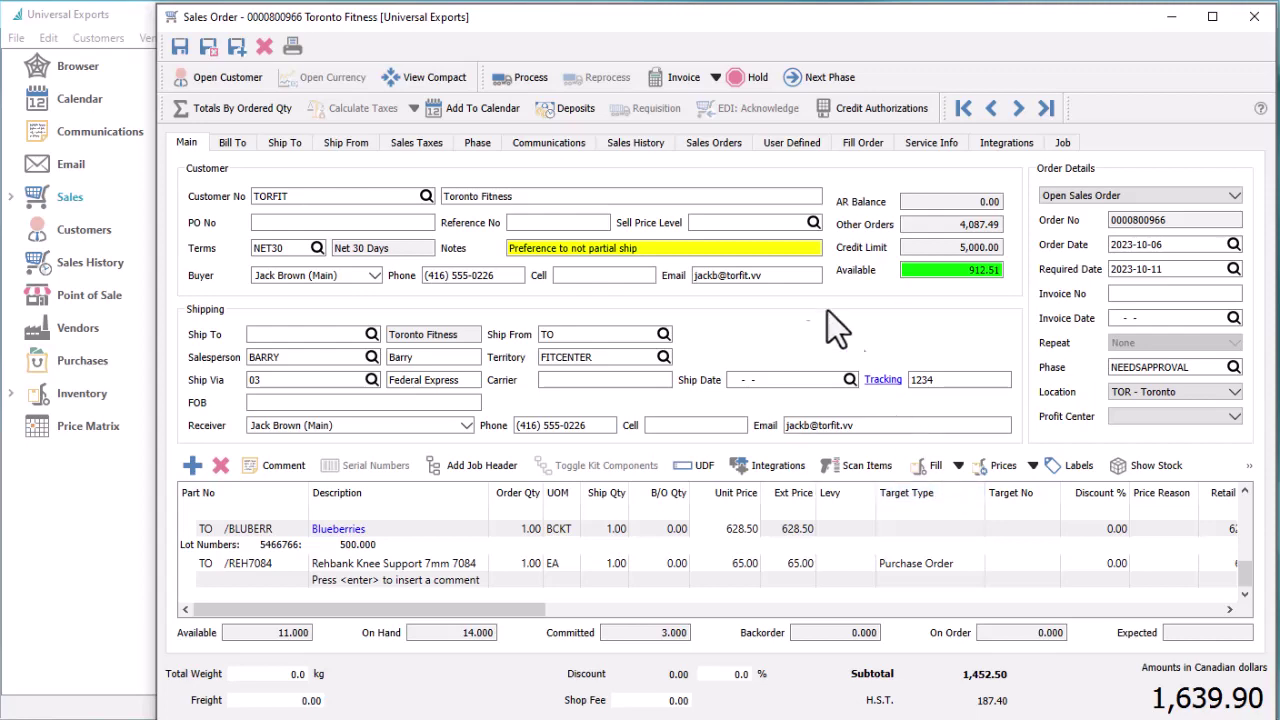
pyautogui.click(736, 152)
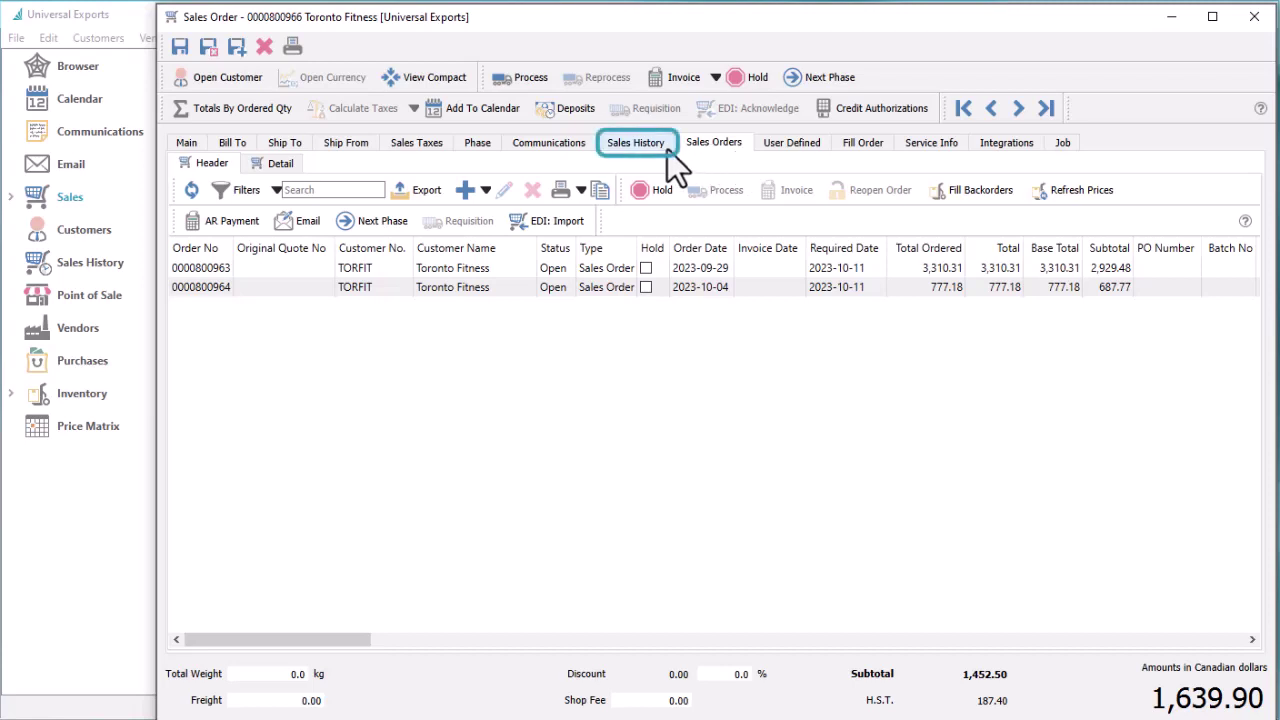
pyautogui.click(666, 150)
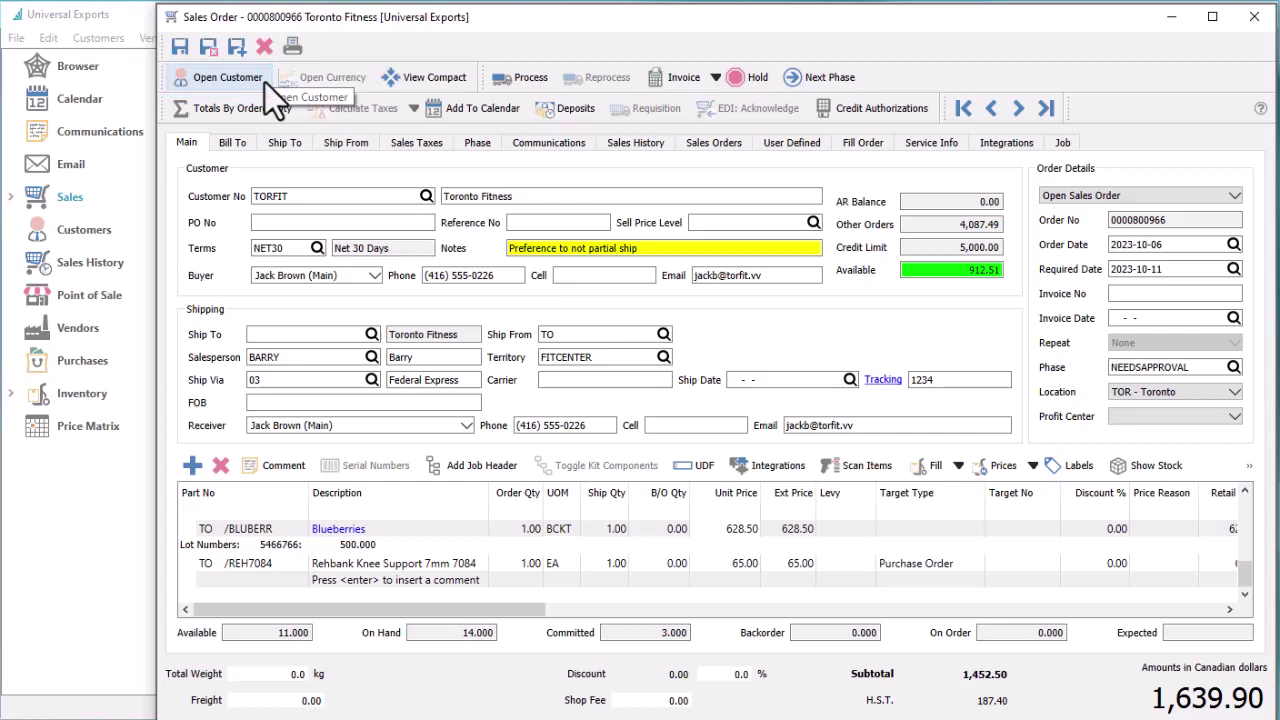
pyautogui.click(824, 87)
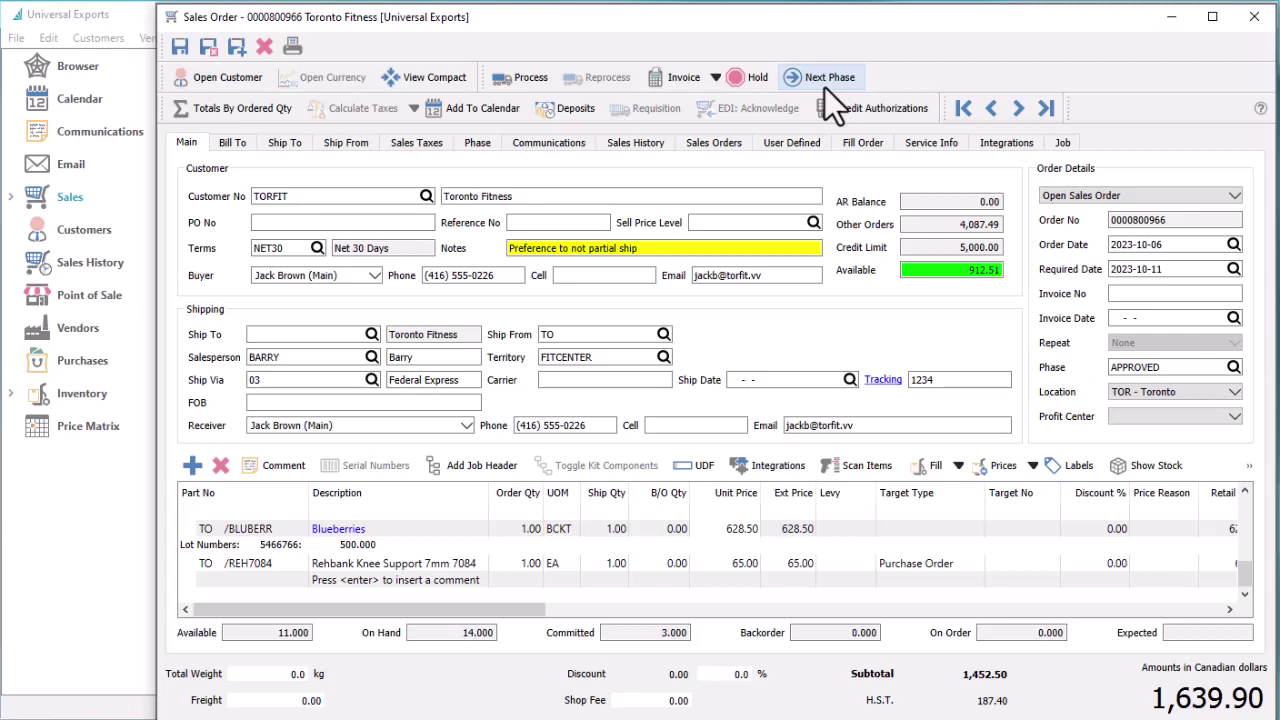
pyautogui.click(813, 153)
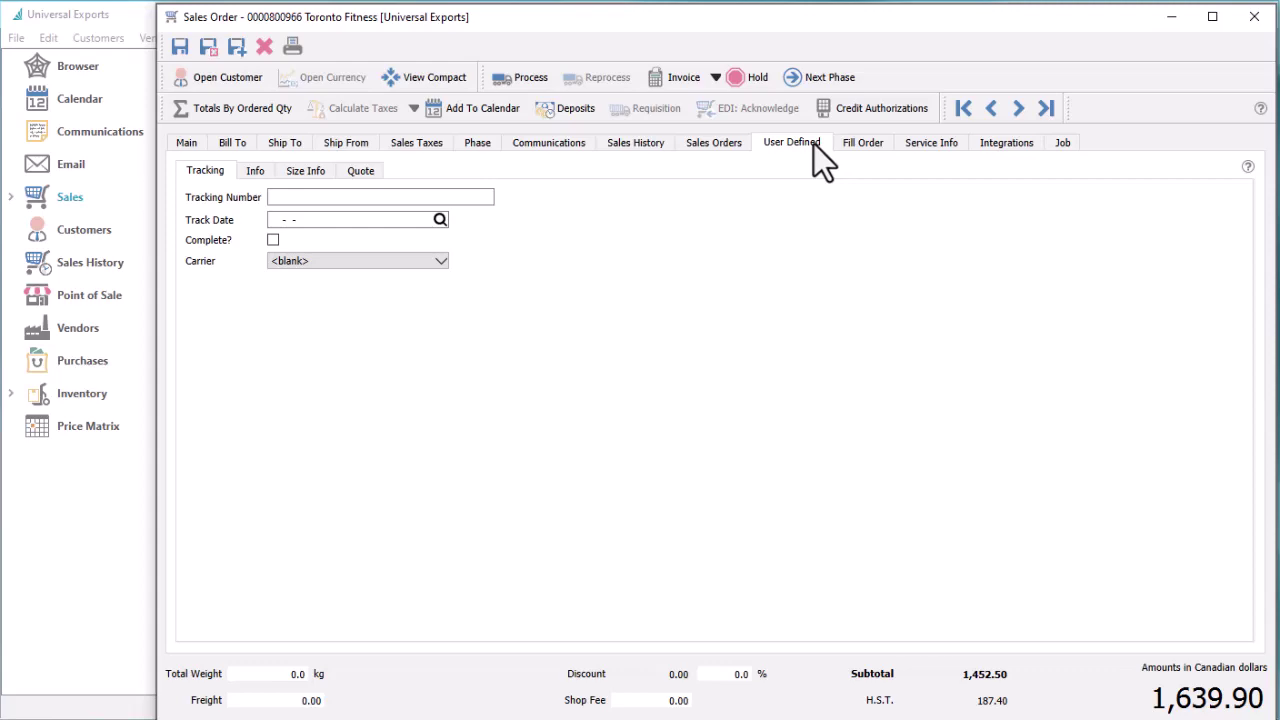
pyautogui.click(684, 81)
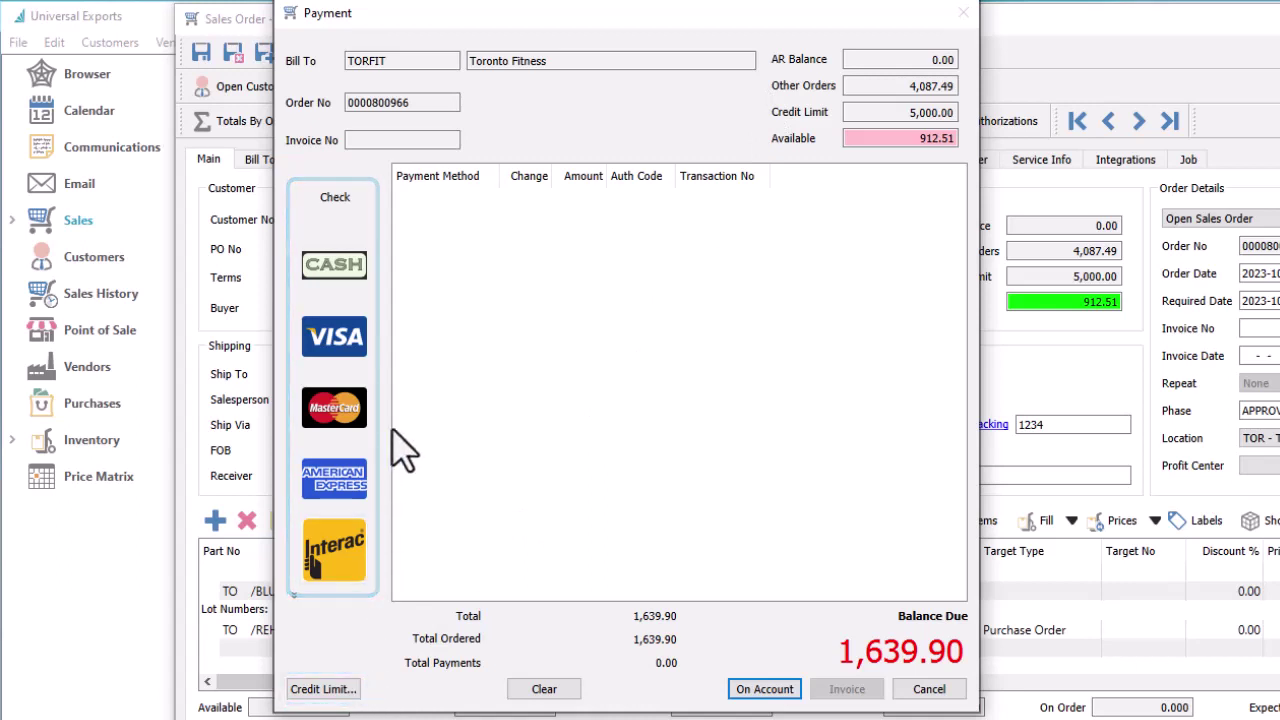
pyautogui.click(741, 700)
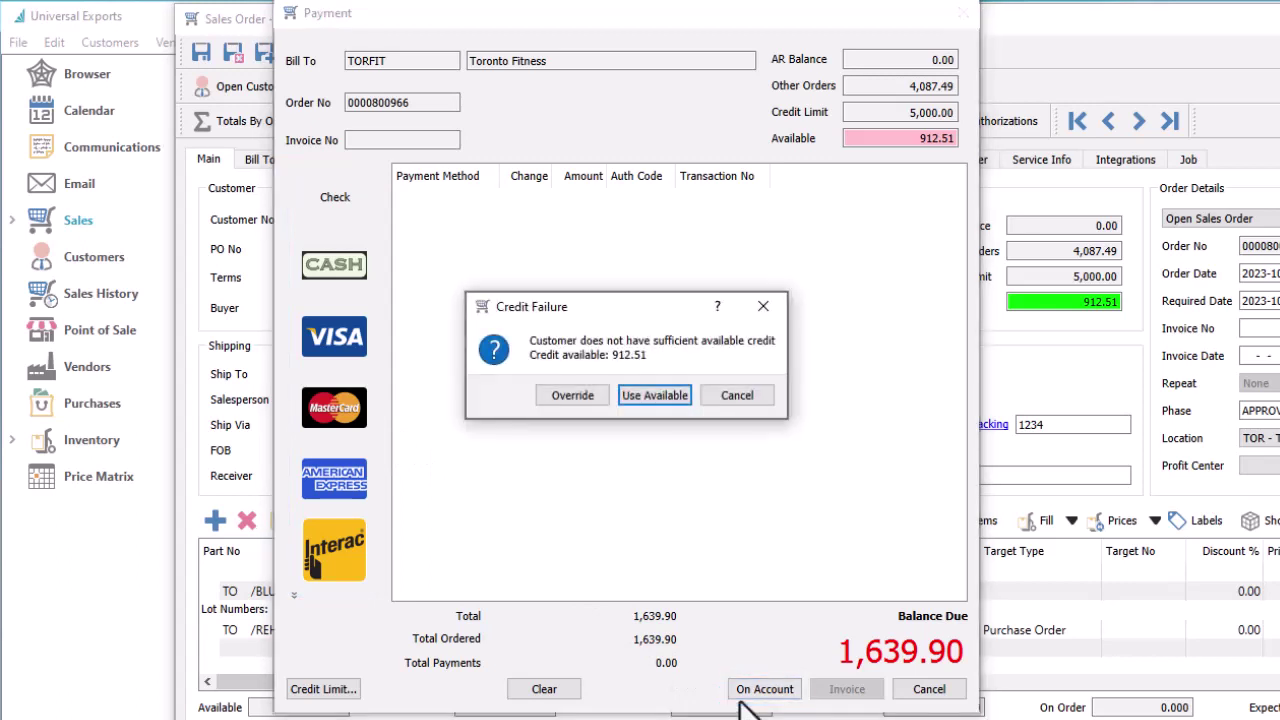
pyautogui.click(566, 403)
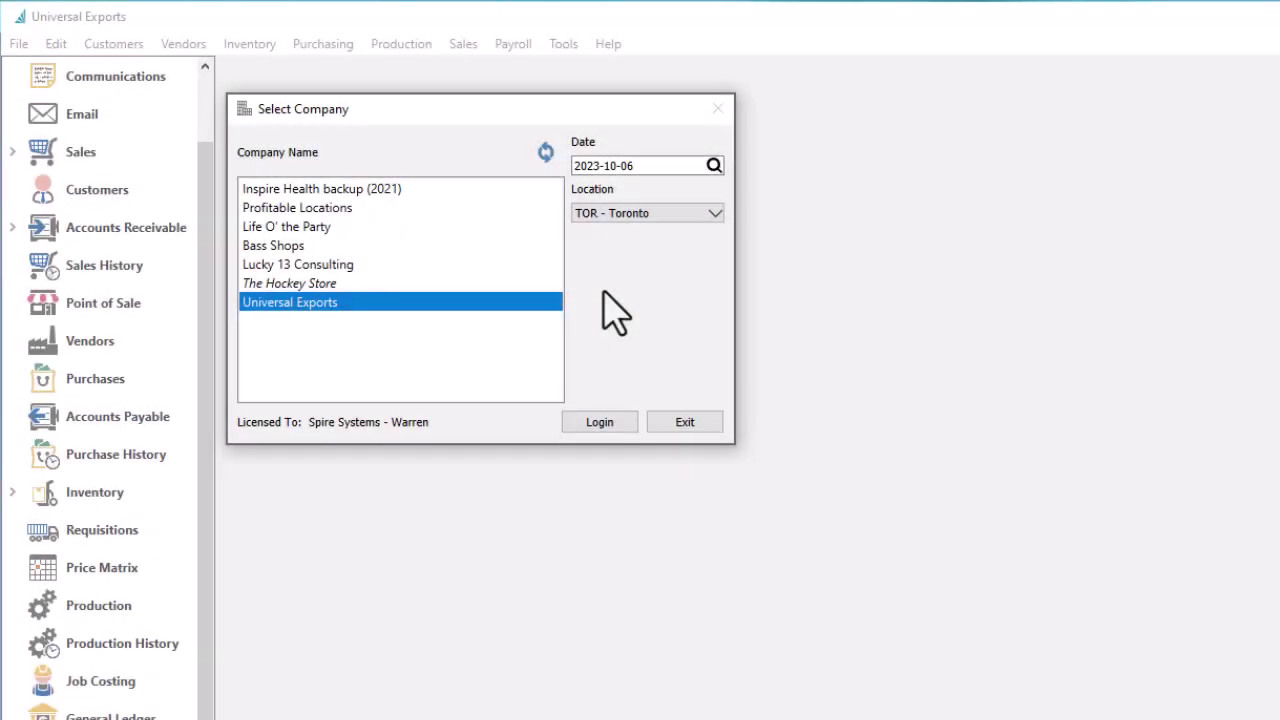
pyautogui.press('Tab')
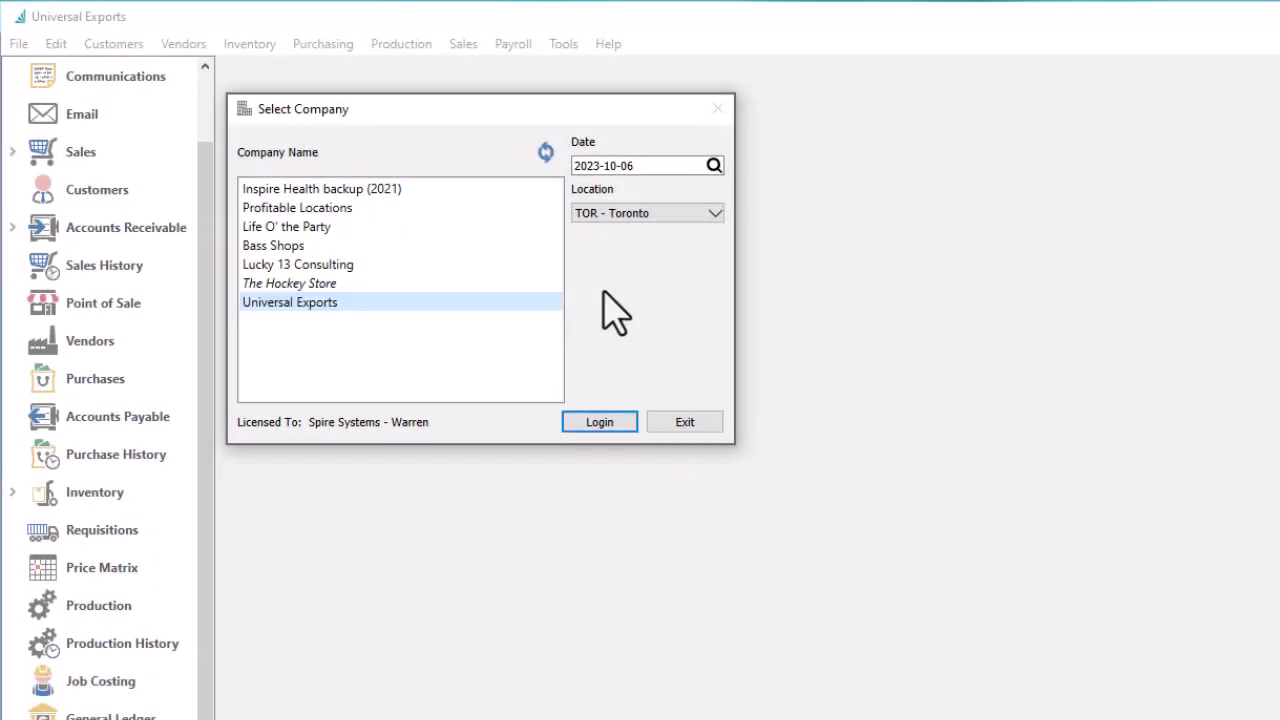
pyautogui.click(614, 424)
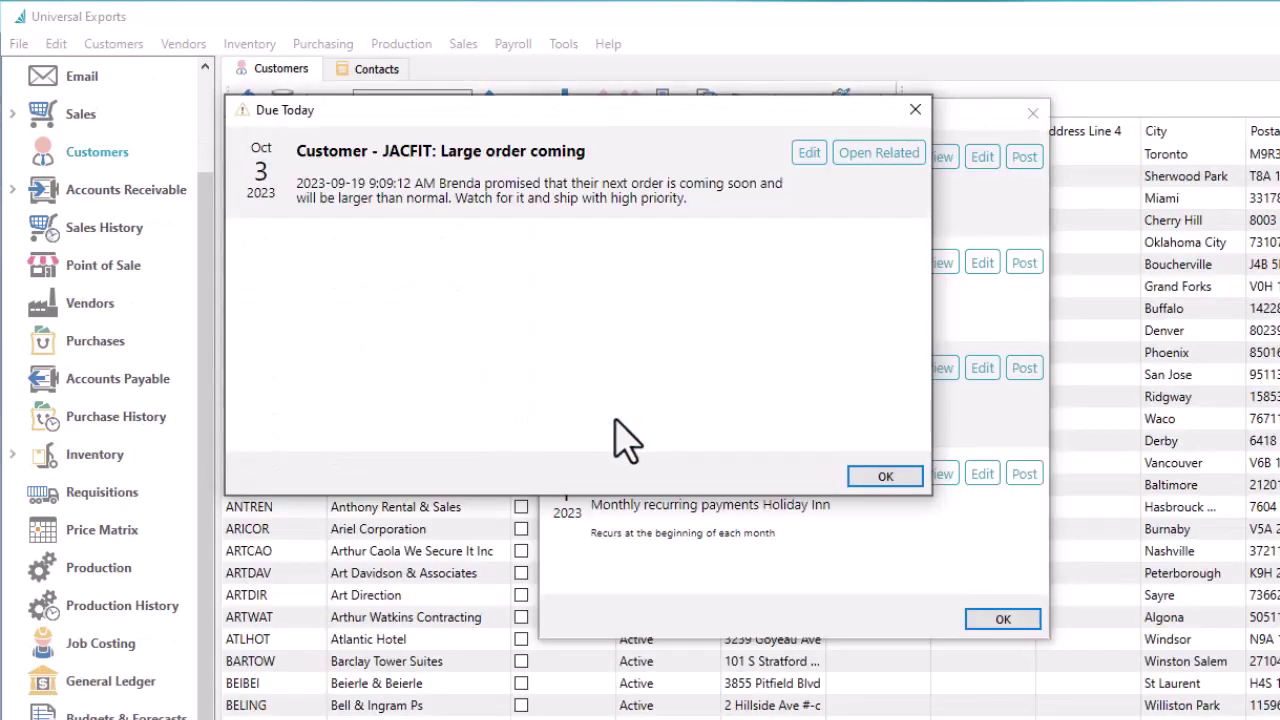
pyautogui.click(856, 478)
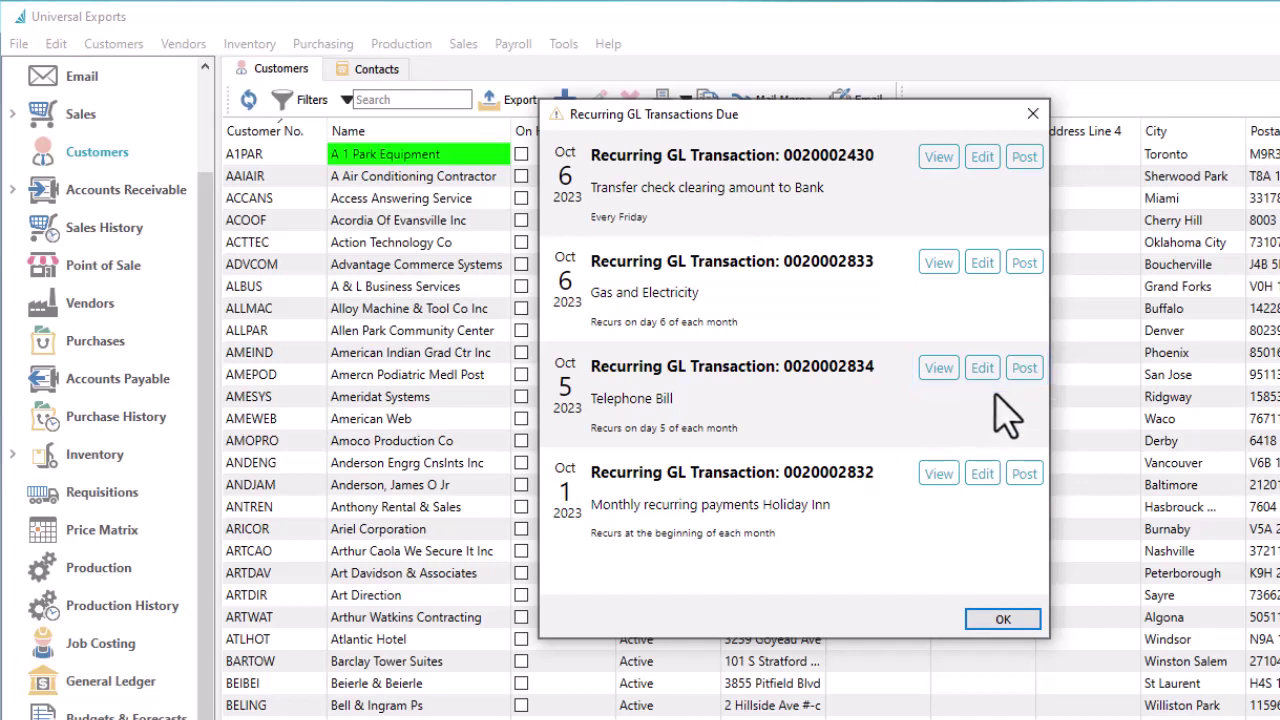
pyautogui.click(1022, 475)
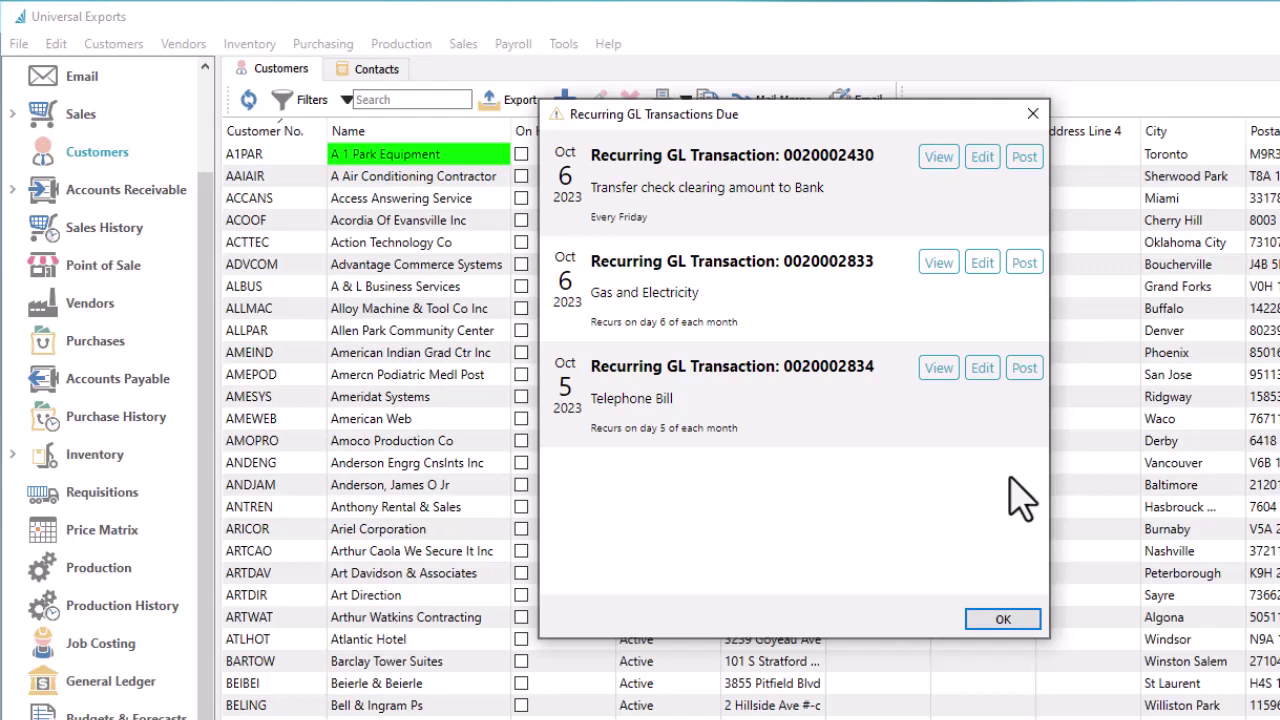
pyautogui.press('Return')
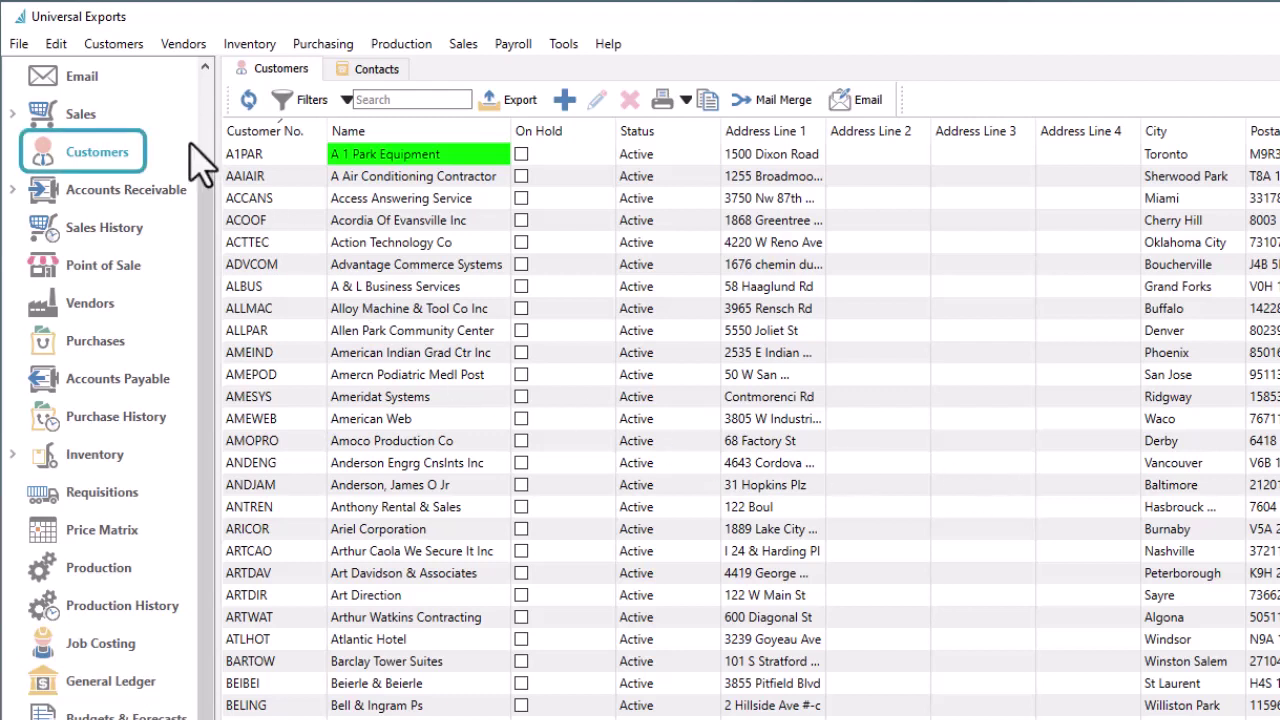
# - Open the TORFIT receivables account and mark both open invoices, totalling 1,865.90
pyautogui.click(190, 212)
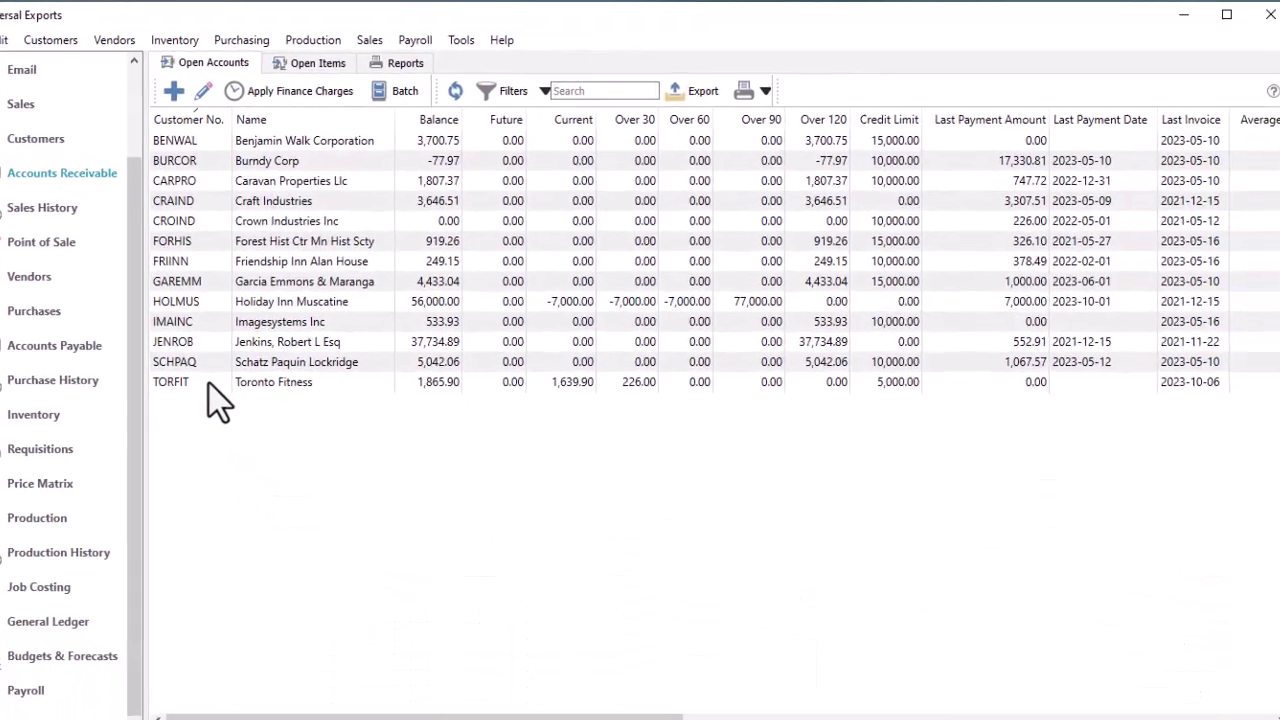
pyautogui.doubleClick(208, 382)
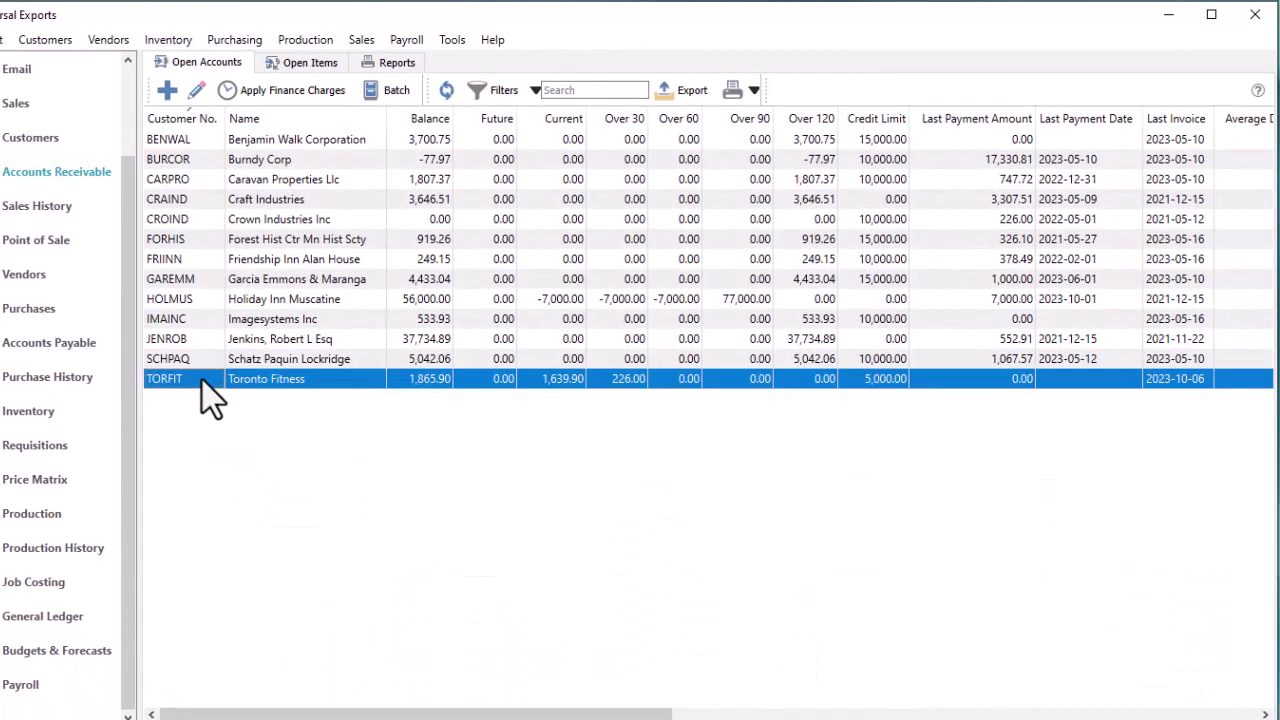
pyautogui.click(132, 466)
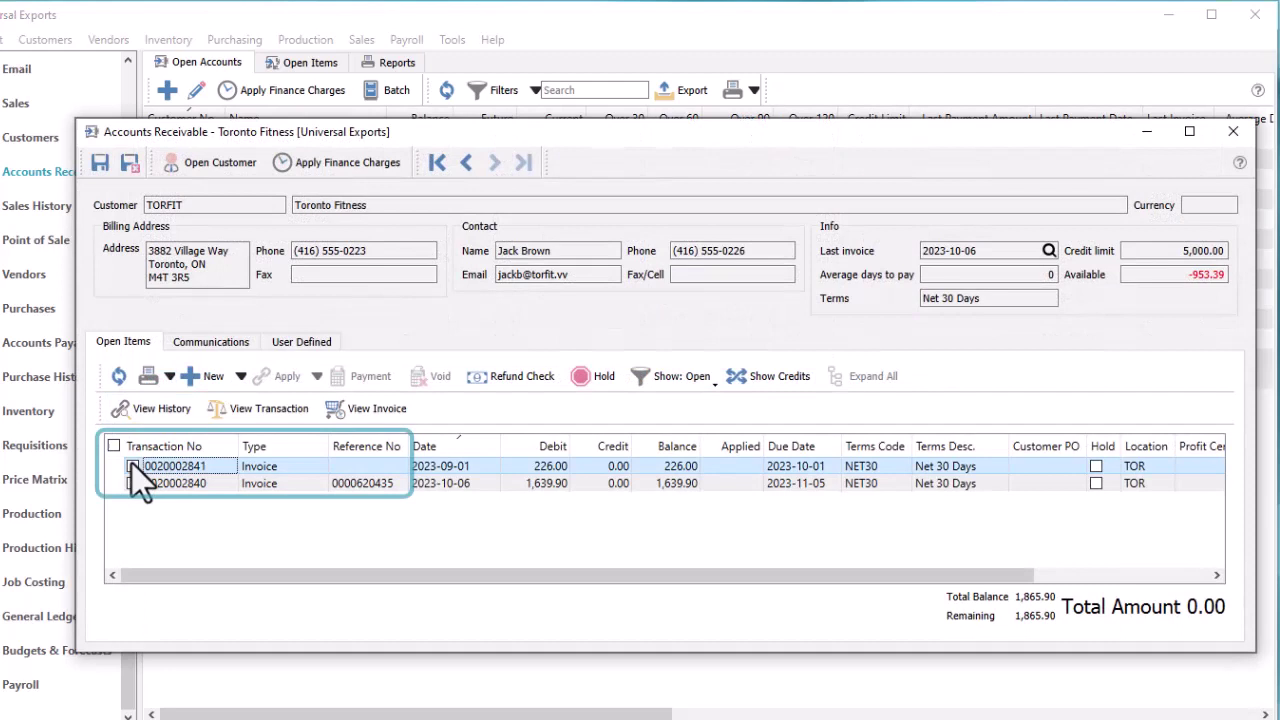
pyautogui.click(132, 483)
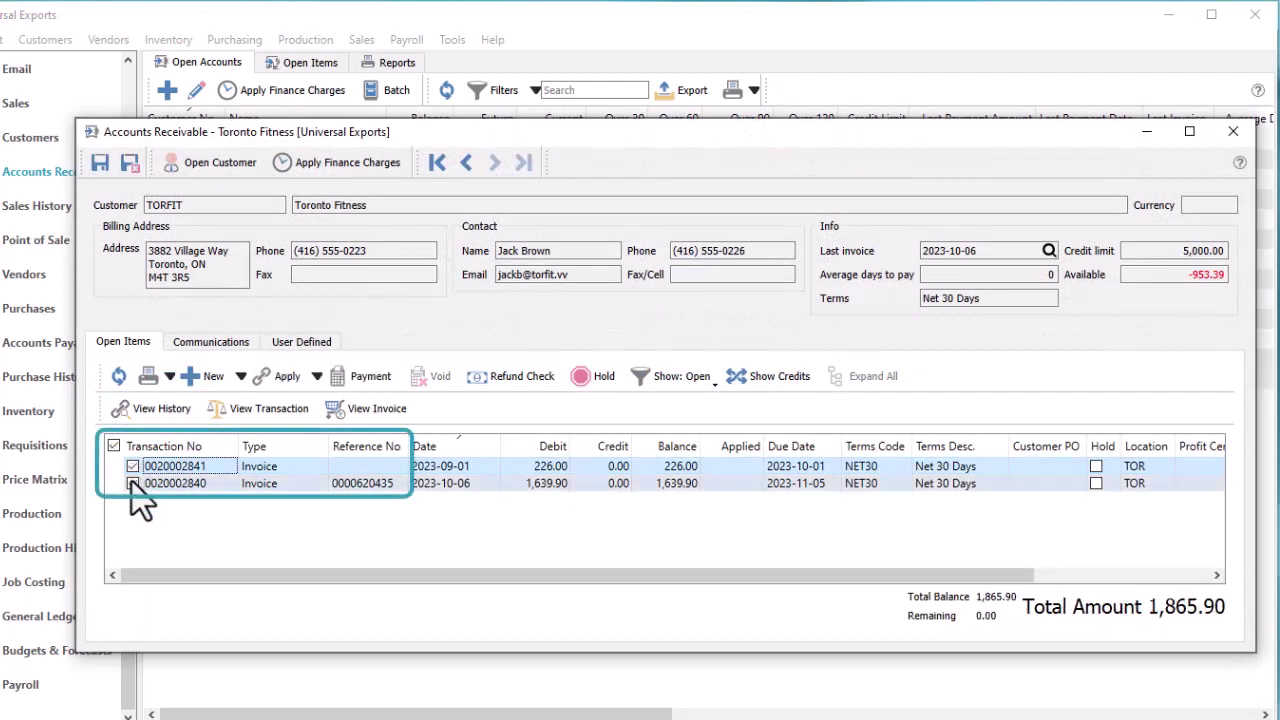
pyautogui.click(188, 484)
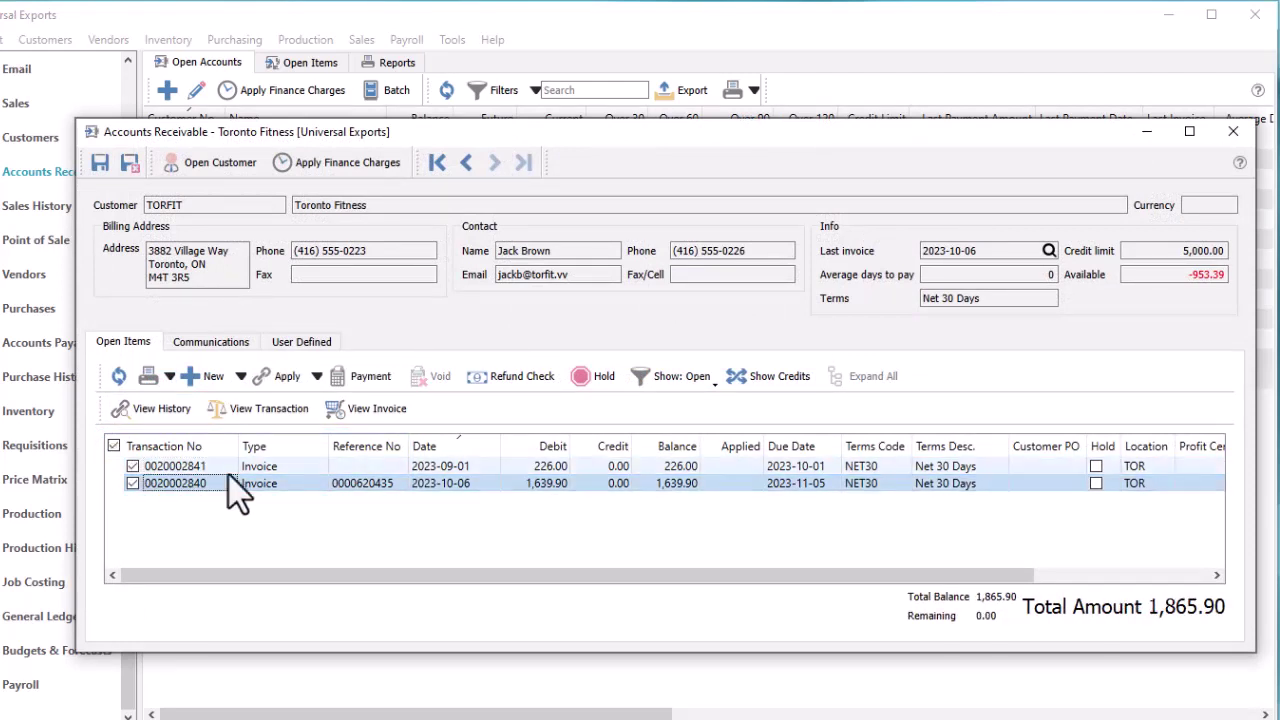
pyautogui.click(361, 419)
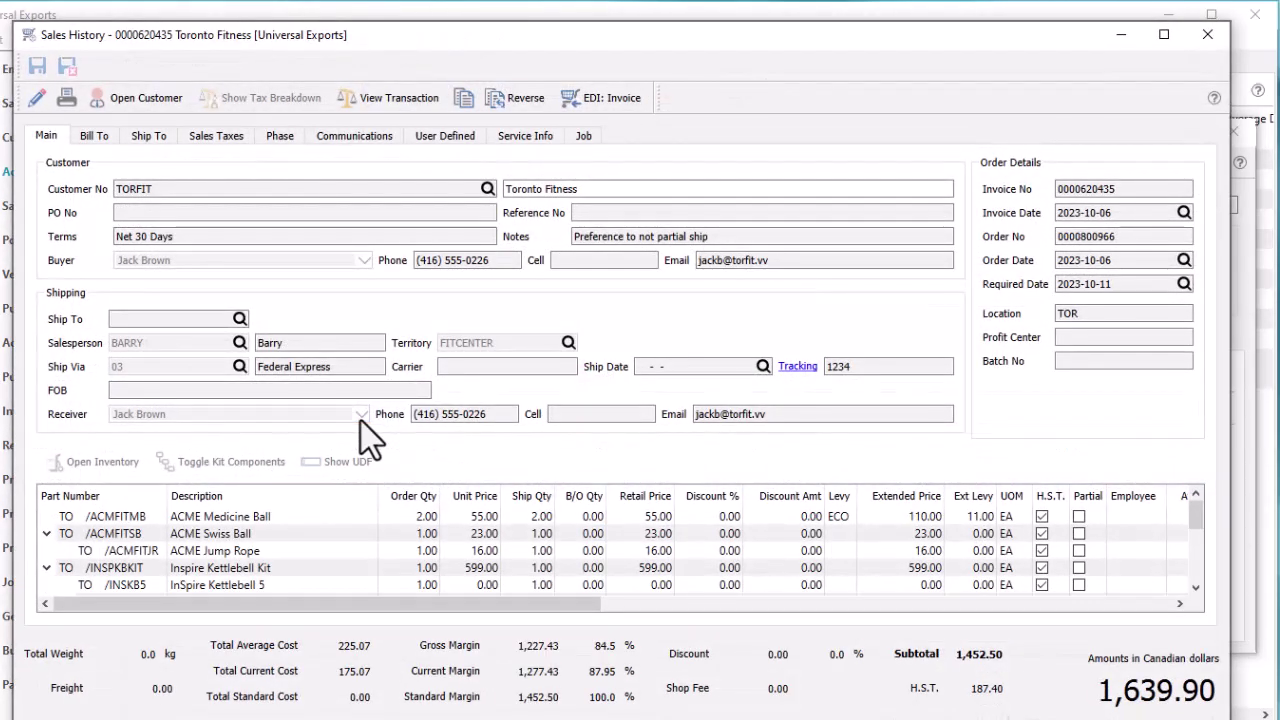
pyautogui.press('Escape')
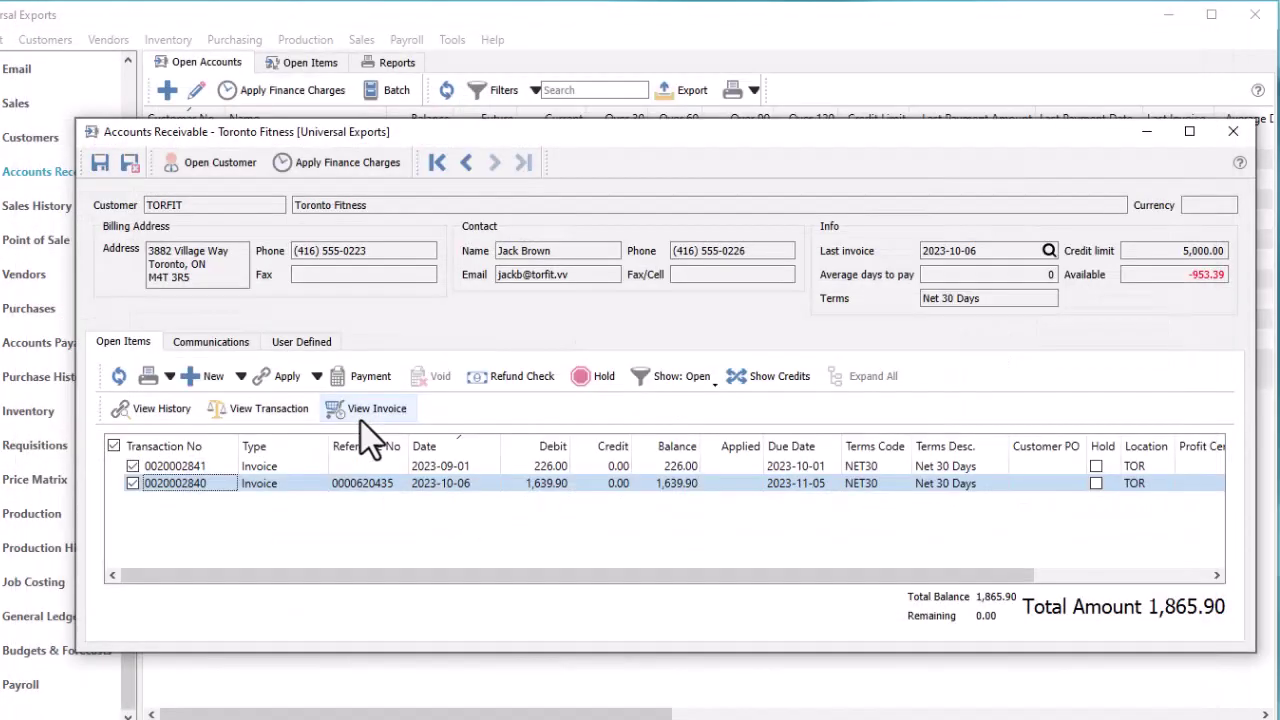
pyautogui.click(362, 378)
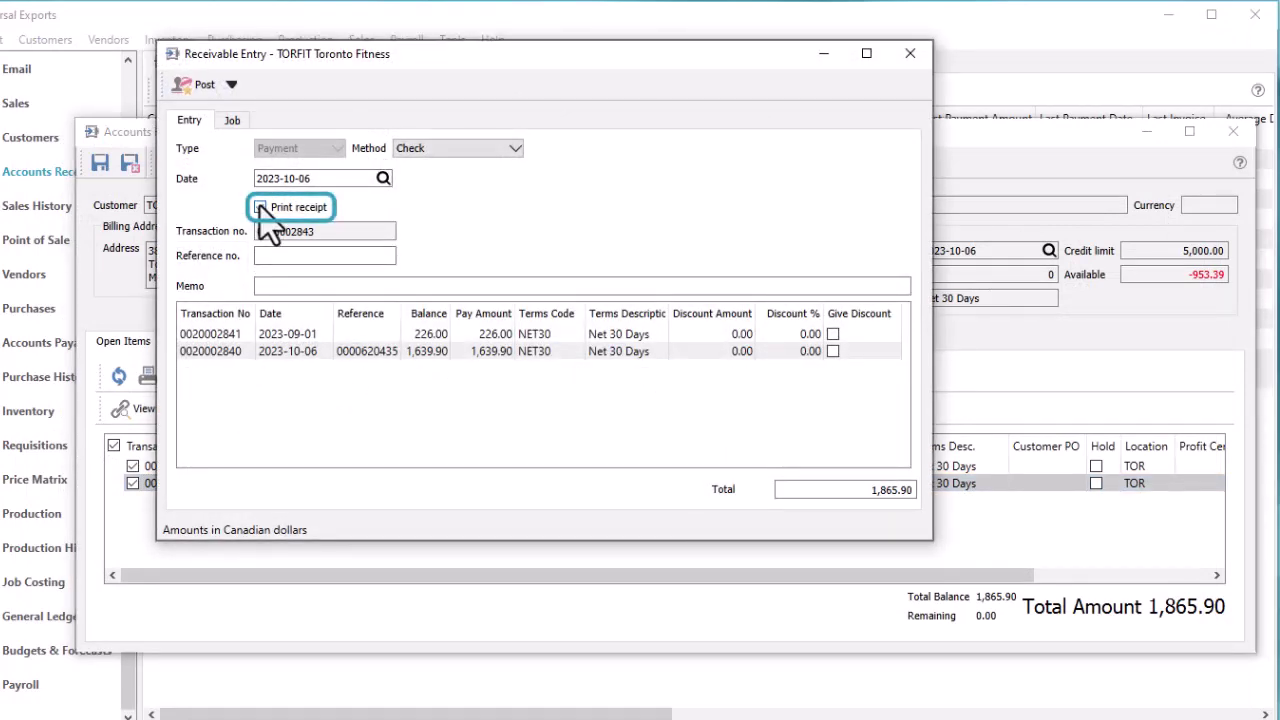
pyautogui.click(204, 86)
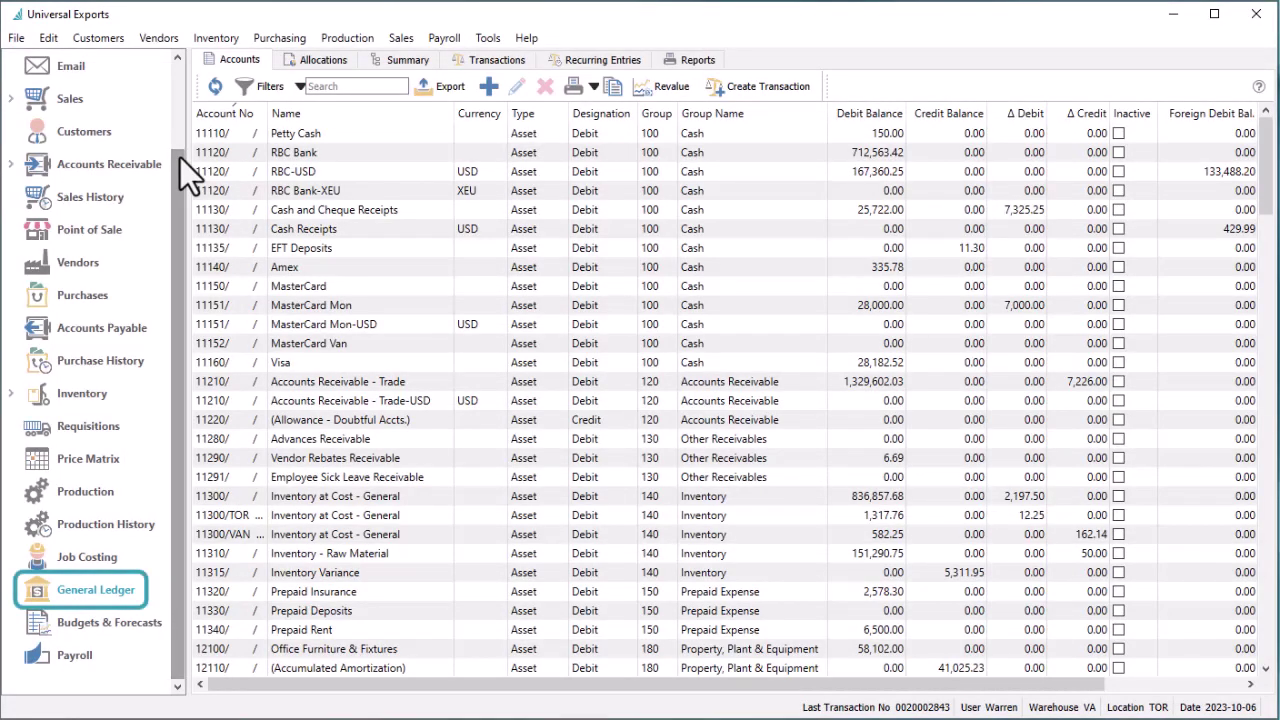
# - Filter GL transactions with the saved Sales filter (accounts 41100–41600) and export them to Excel
pyautogui.click(452, 68)
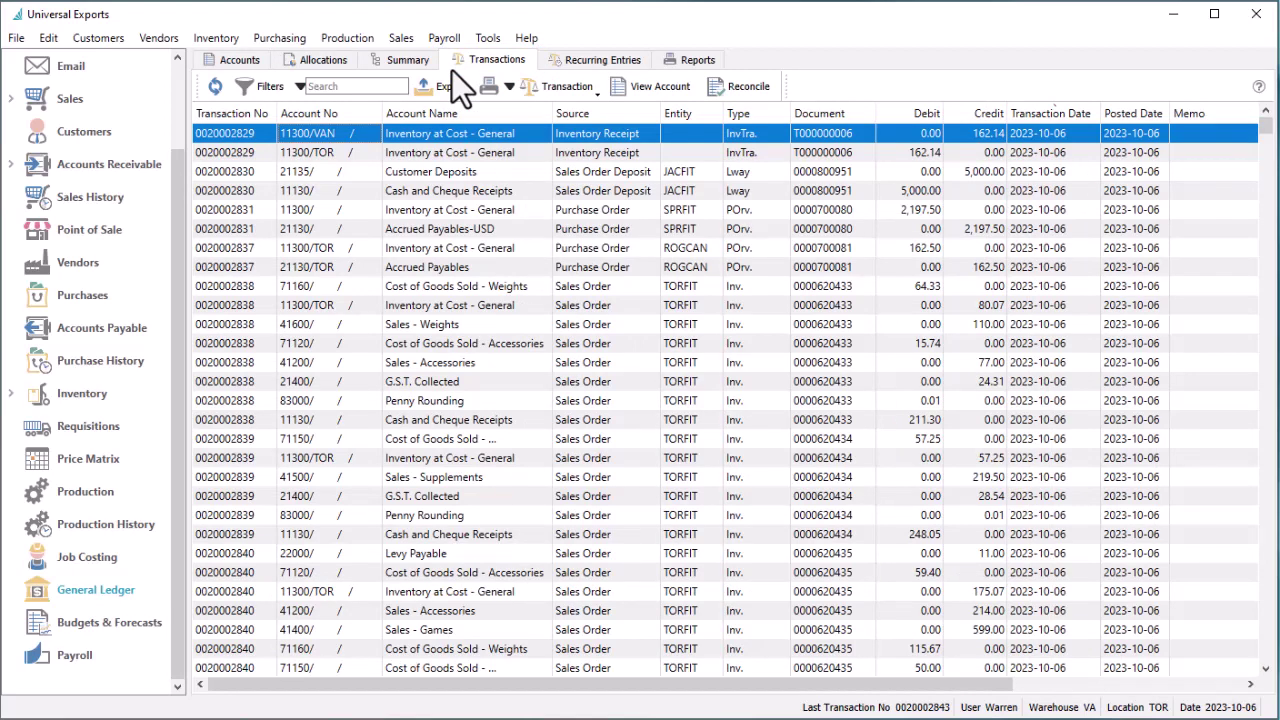
pyautogui.click(300, 88)
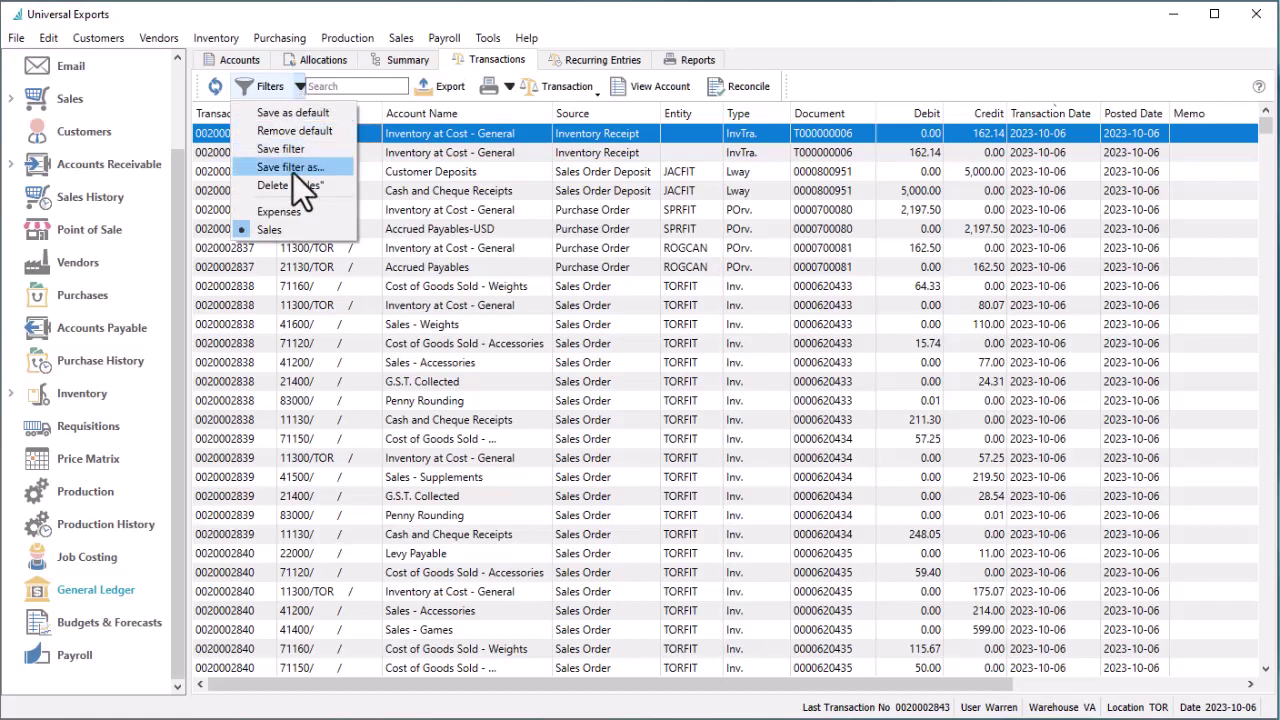
pyautogui.click(289, 231)
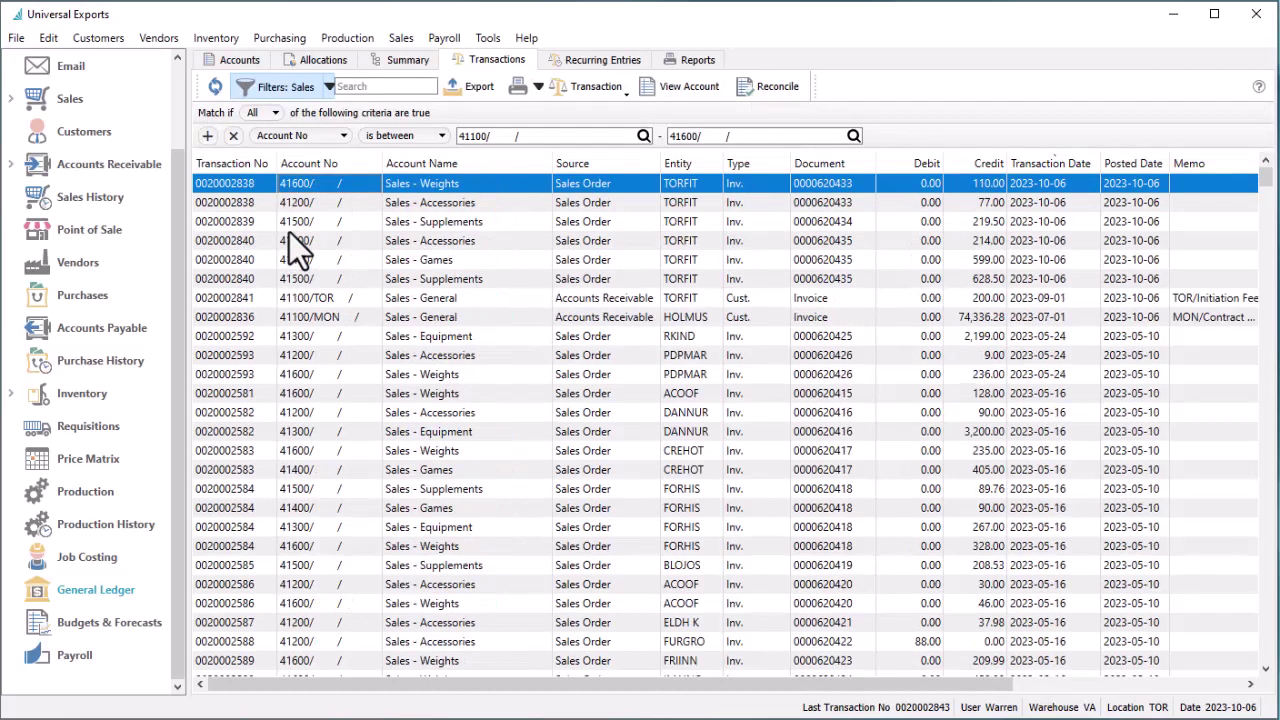
pyautogui.click(475, 90)
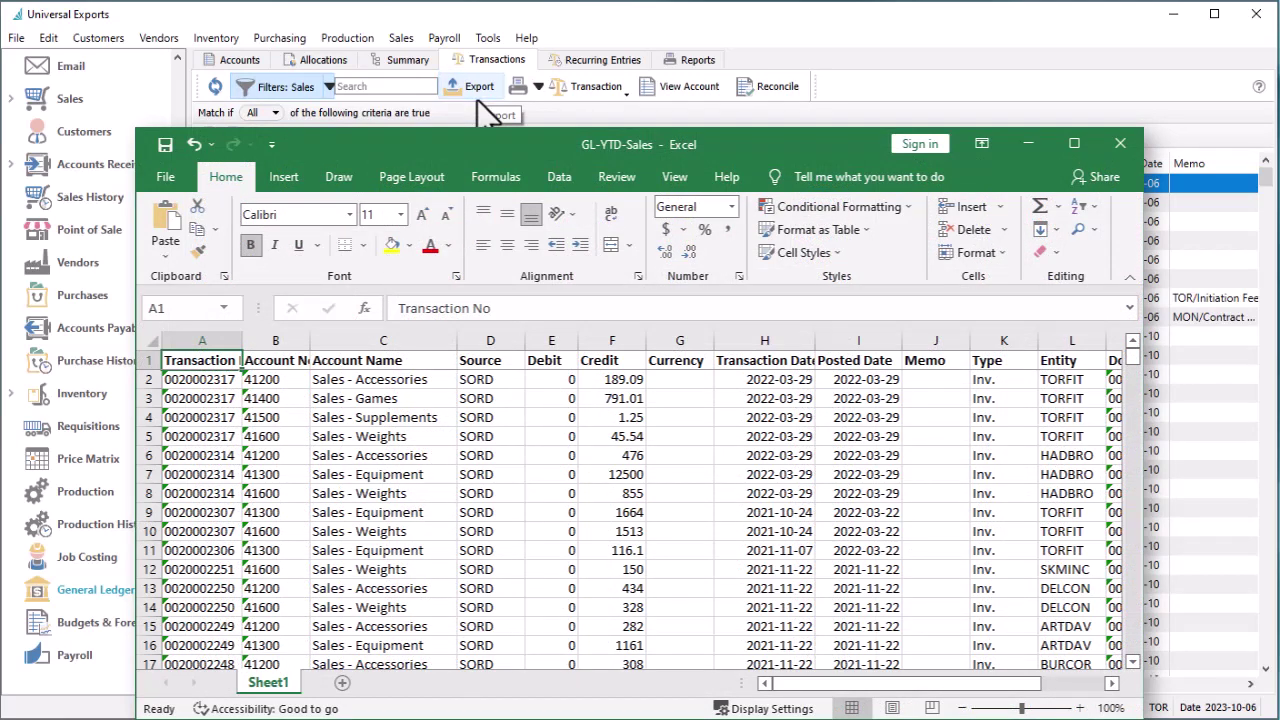
pyautogui.hotkey('alt', 'F4')
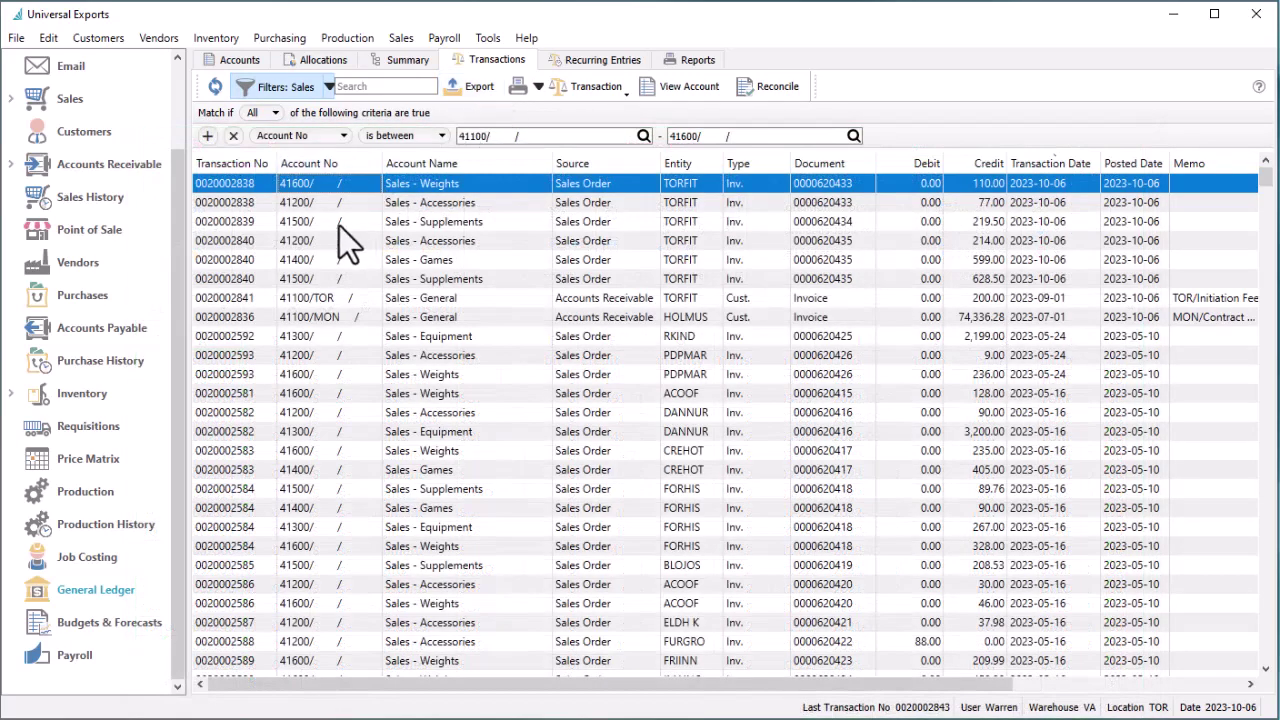
pyautogui.click(339, 242)
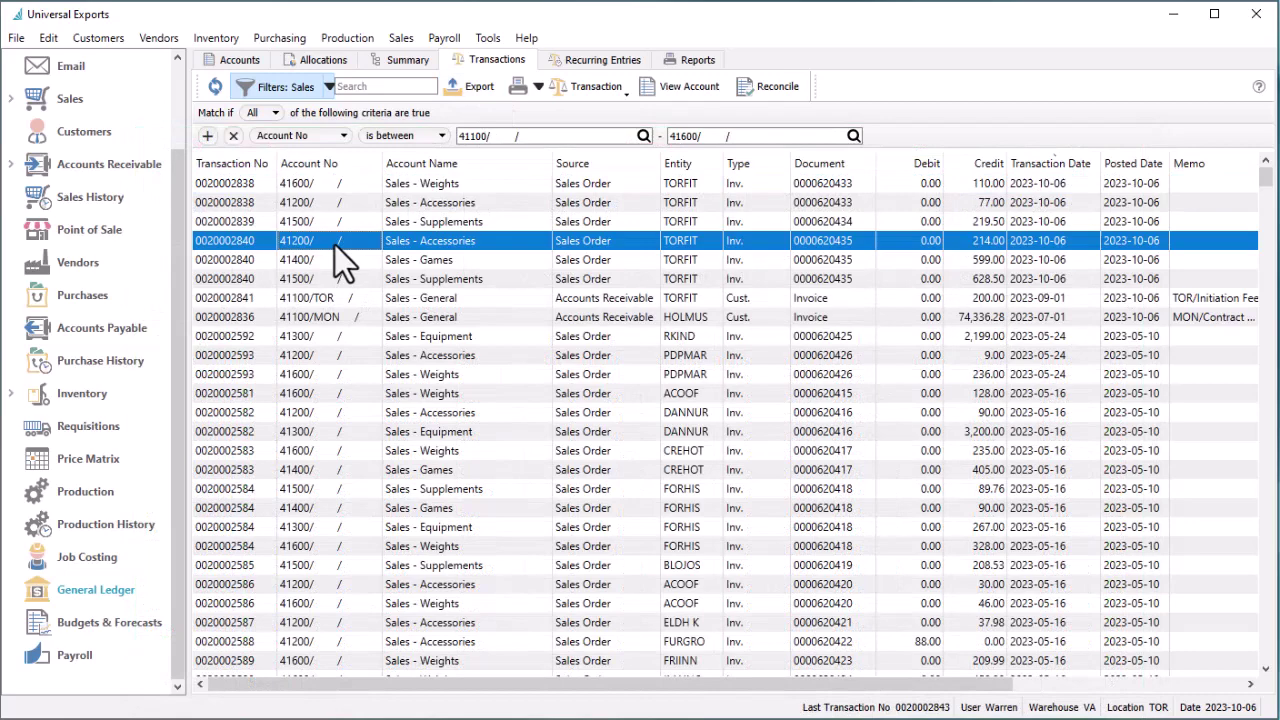
pyautogui.doubleClick(334, 244)
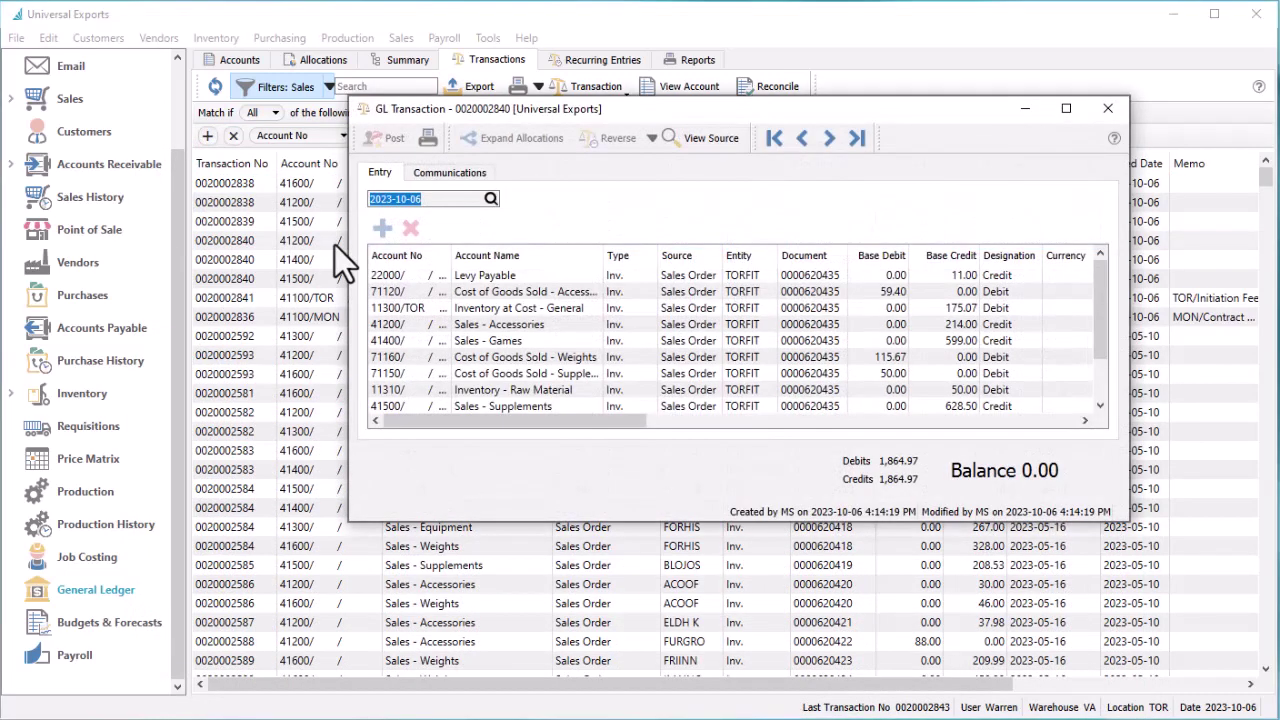
pyautogui.click(697, 160)
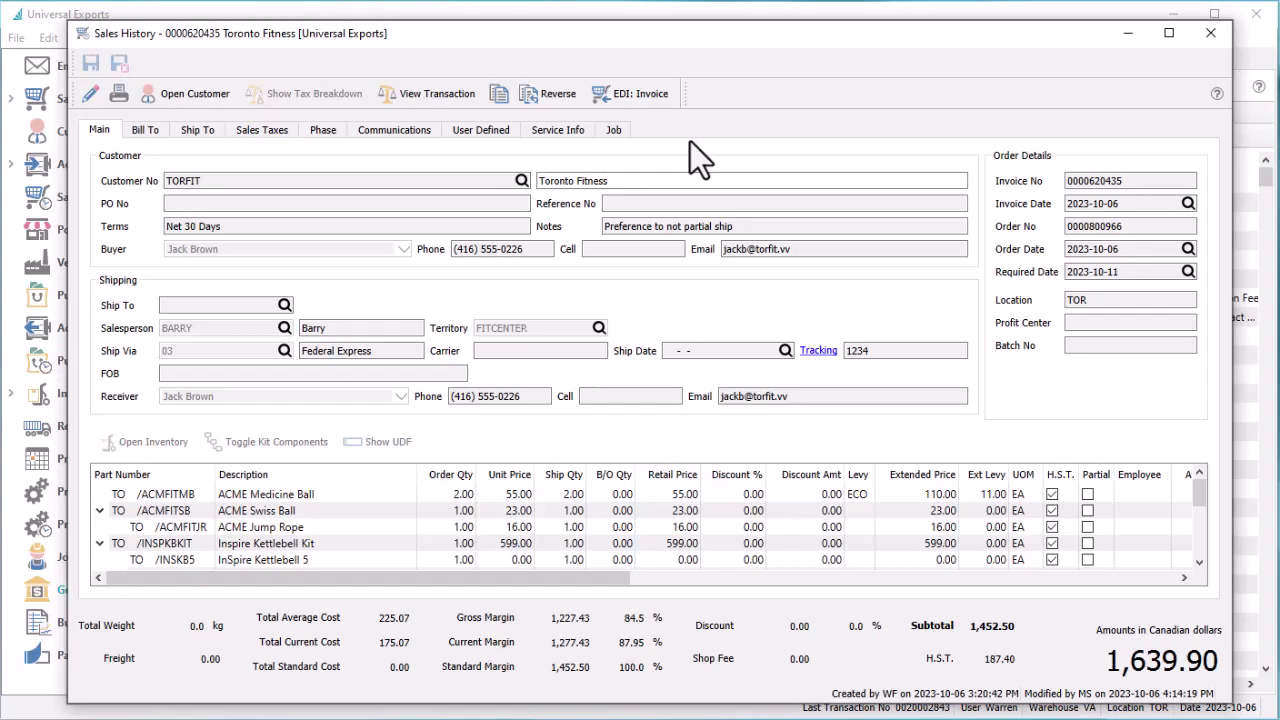